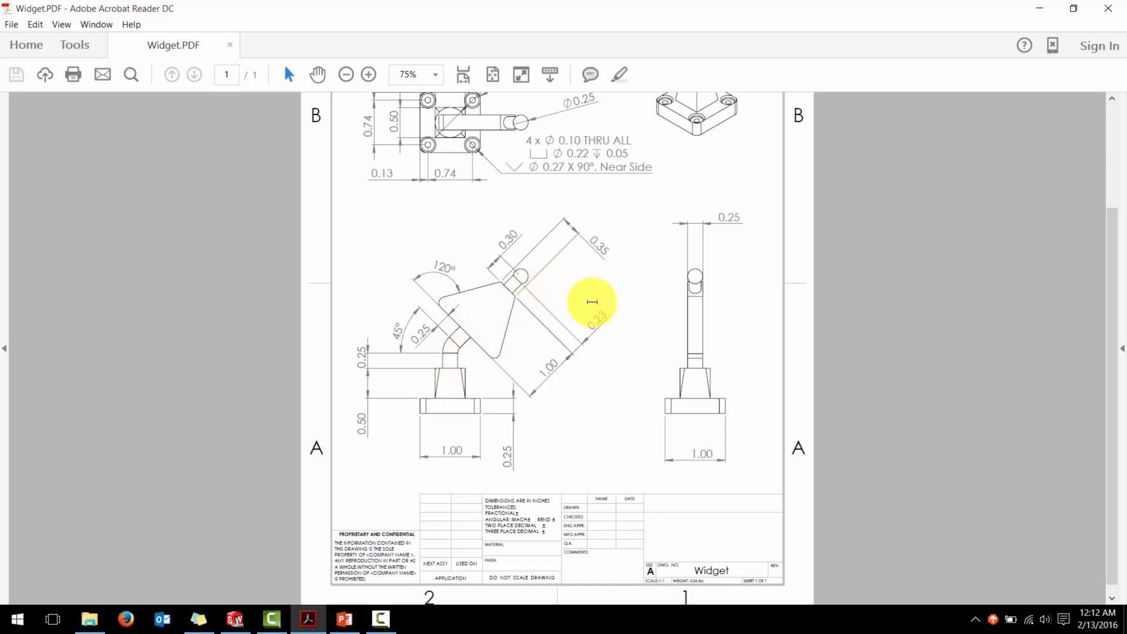
- Review the upper views of the Widget drawing and switch to the Widget2 part in SOLIDWORKS
{"action": "scroll", "coordinate": [581, 288], "scroll_direction": "up", "scroll_amount": 1}
{"action": "scroll", "coordinate": [587, 161], "scroll_direction": "up", "scroll_amount": 2}
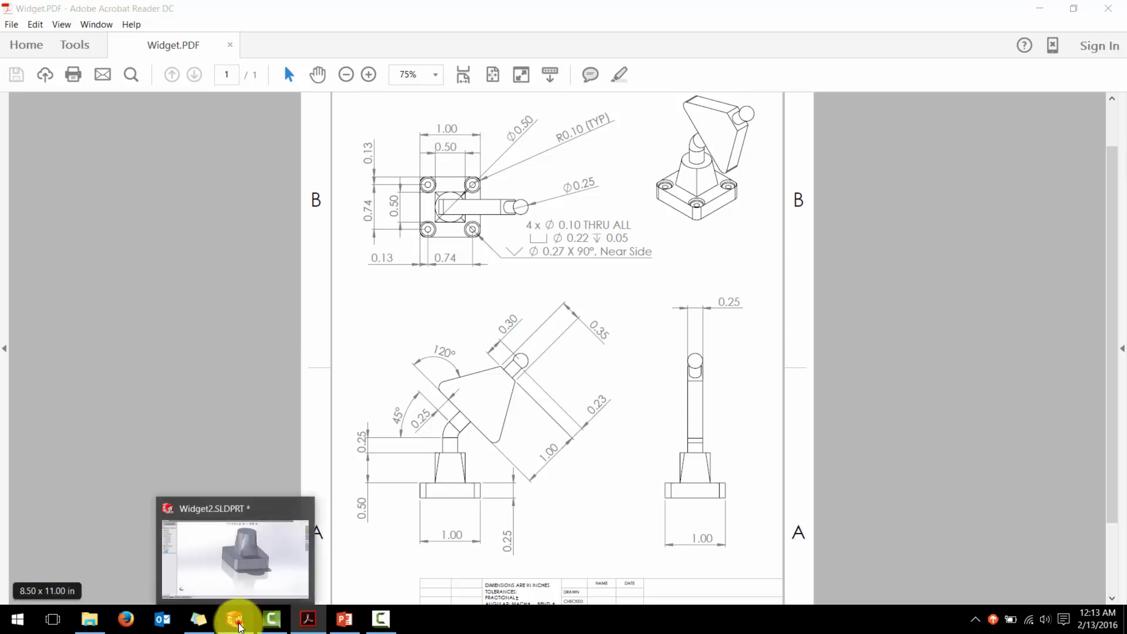
{"action": "left_click", "coordinate": [235, 620]}
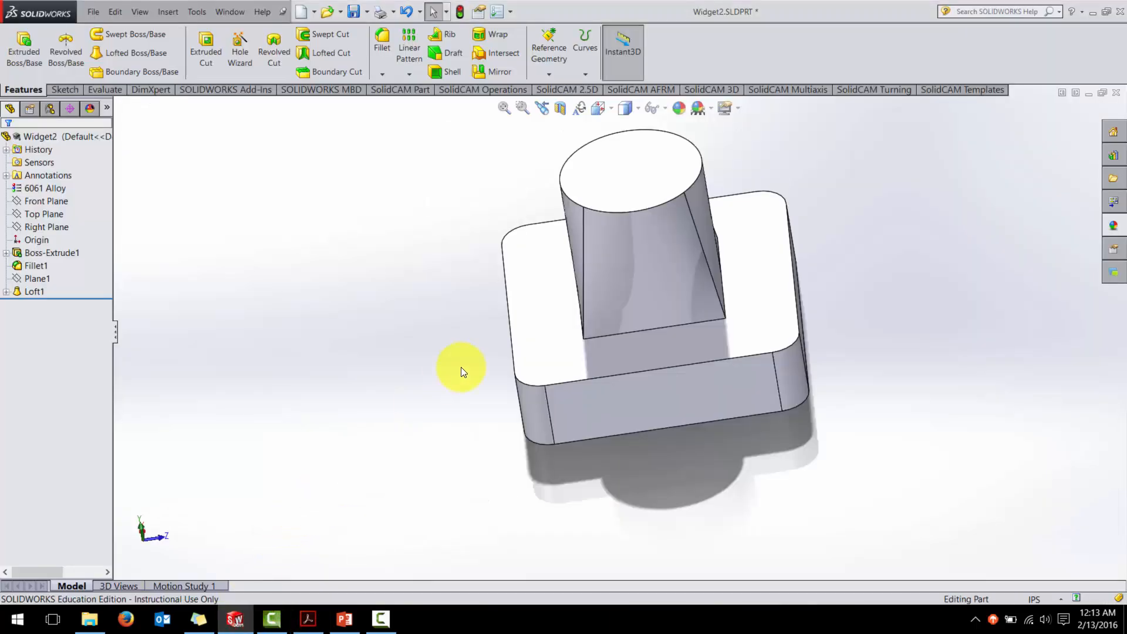
- Start a sketch on the loft's top face and draw a circle about 0.18 in in diameter centred on the origin
{"action": "right_click", "coordinate": [650, 159]}
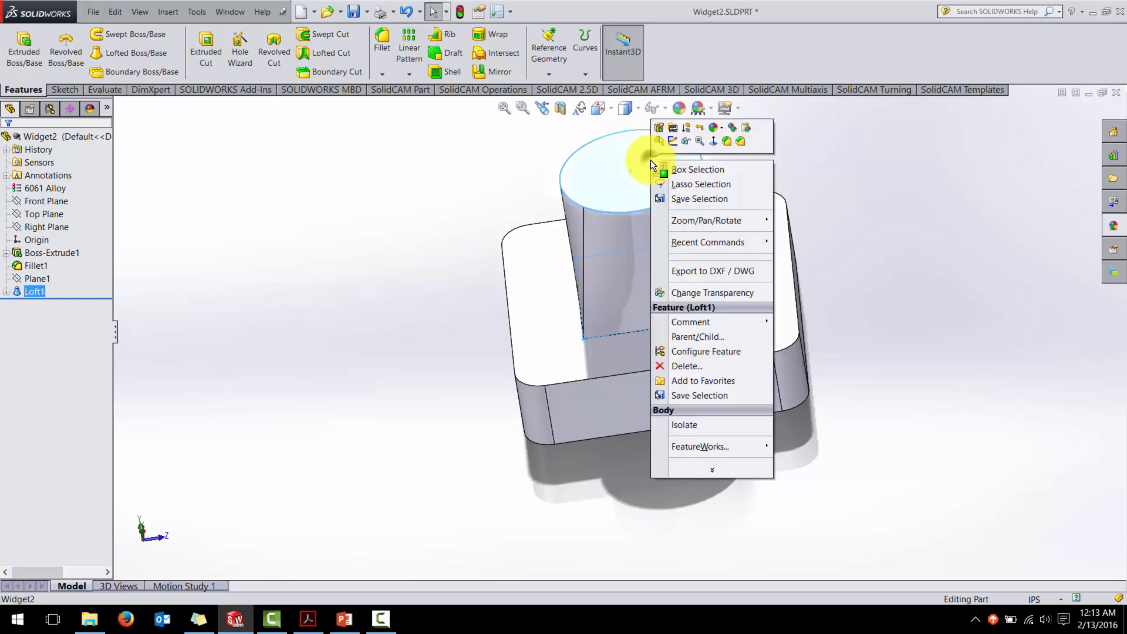
{"action": "left_click", "coordinate": [673, 142]}
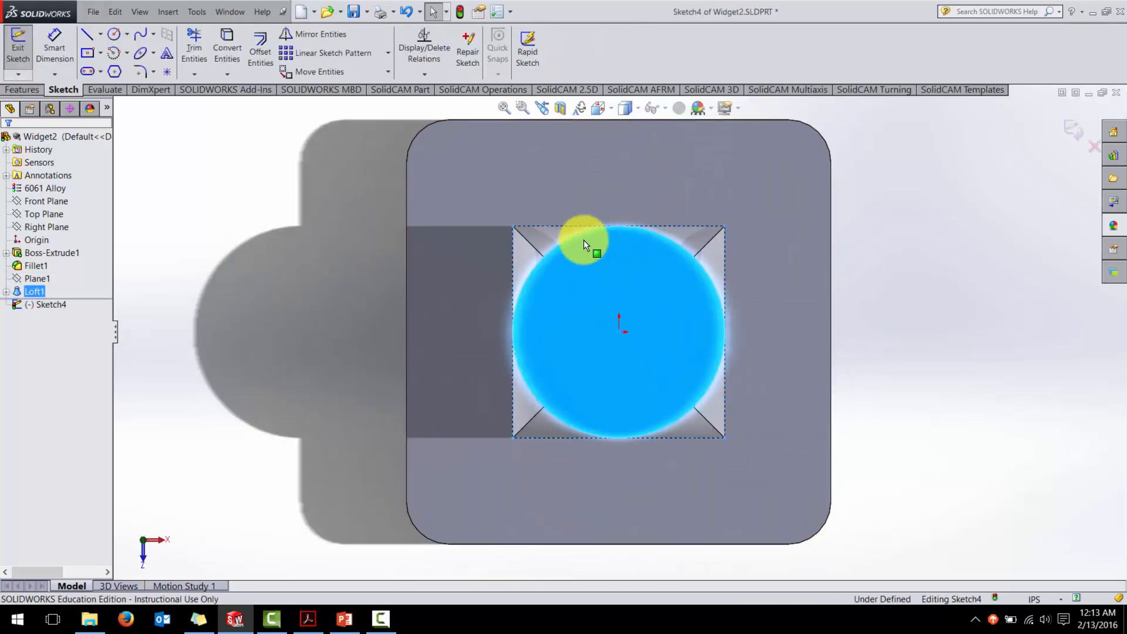
{"action": "left_click", "coordinate": [115, 35]}
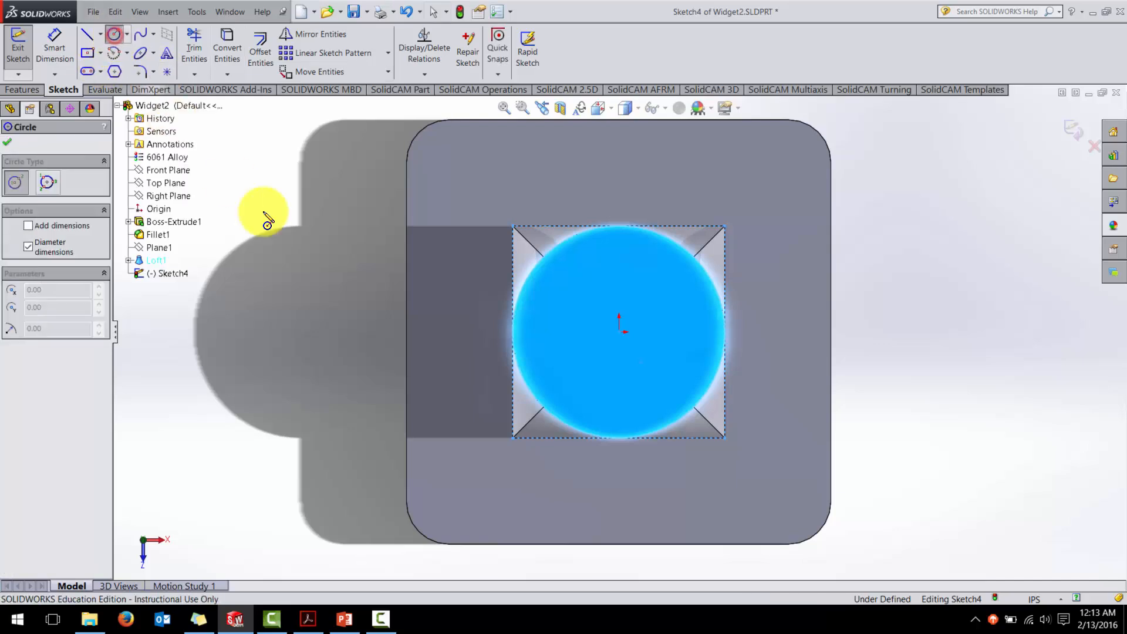
{"action": "left_click", "coordinate": [619, 332]}
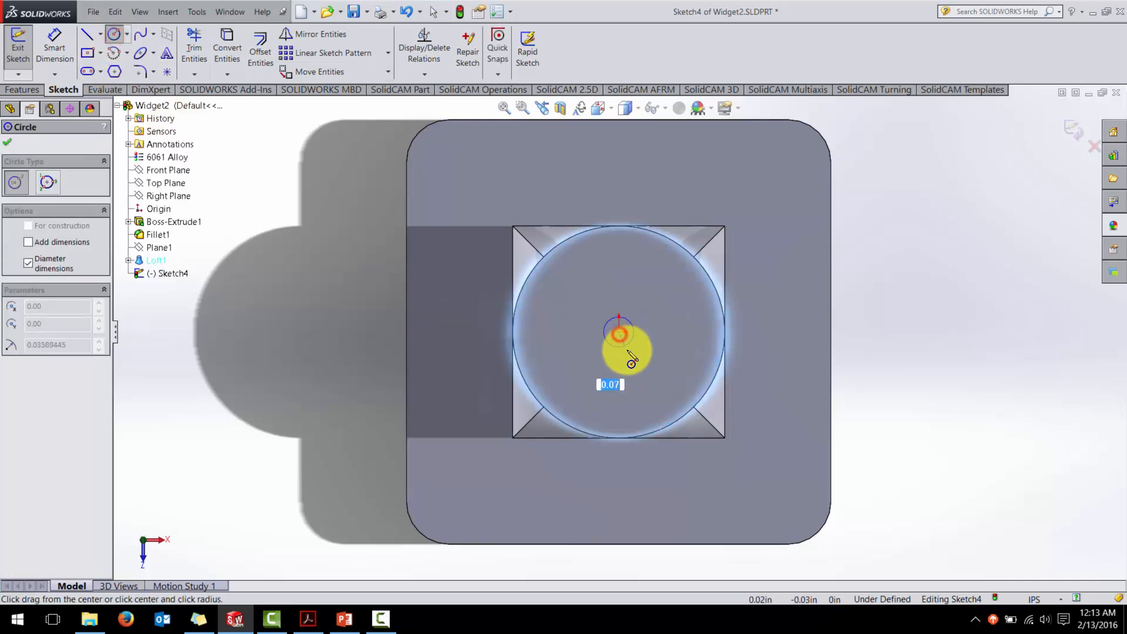
{"action": "left_click", "coordinate": [627, 368]}
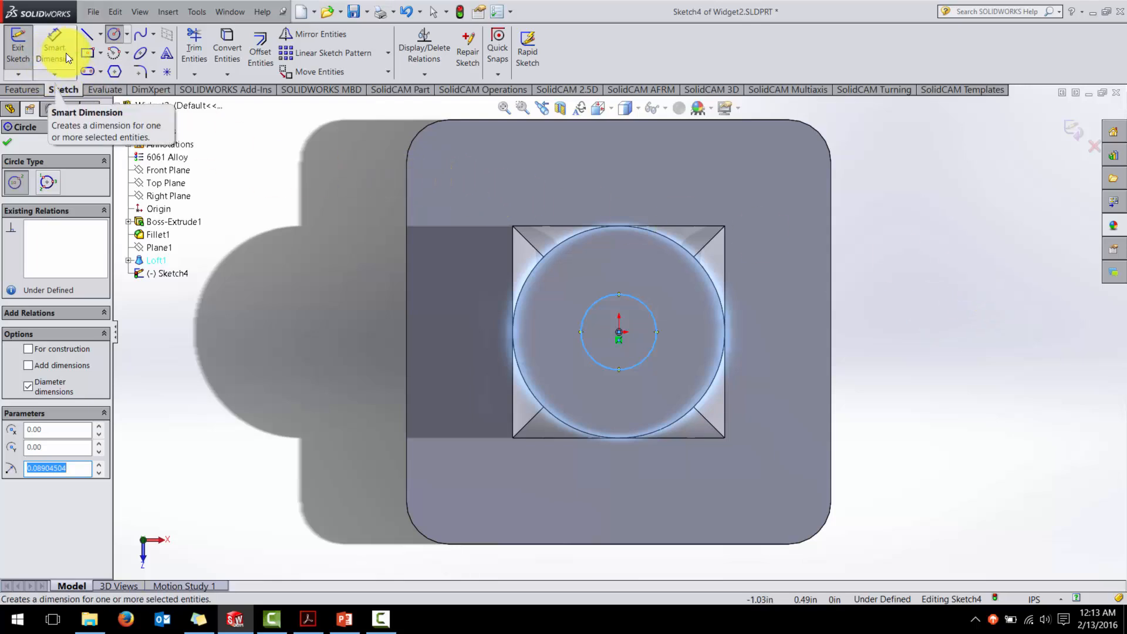
- Dimension the circle's diameter to 0.25 in and exit the sketch
{"action": "right_click", "coordinate": [906, 315]}
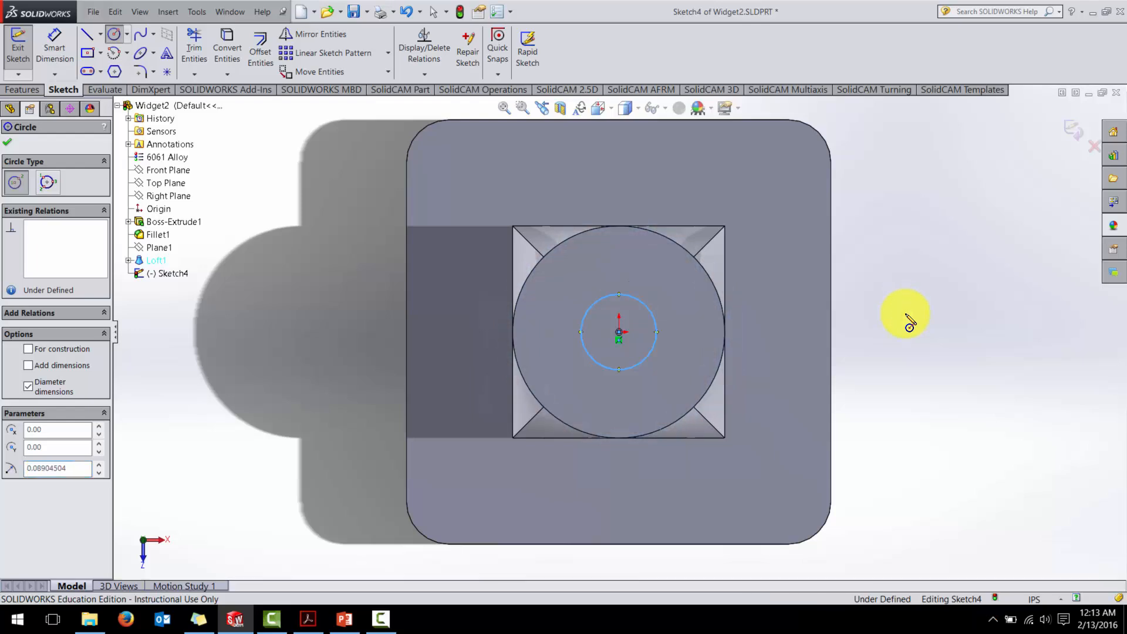
{"action": "right_click_drag", "start_coordinate": [906, 315], "coordinate": [905, 297]}
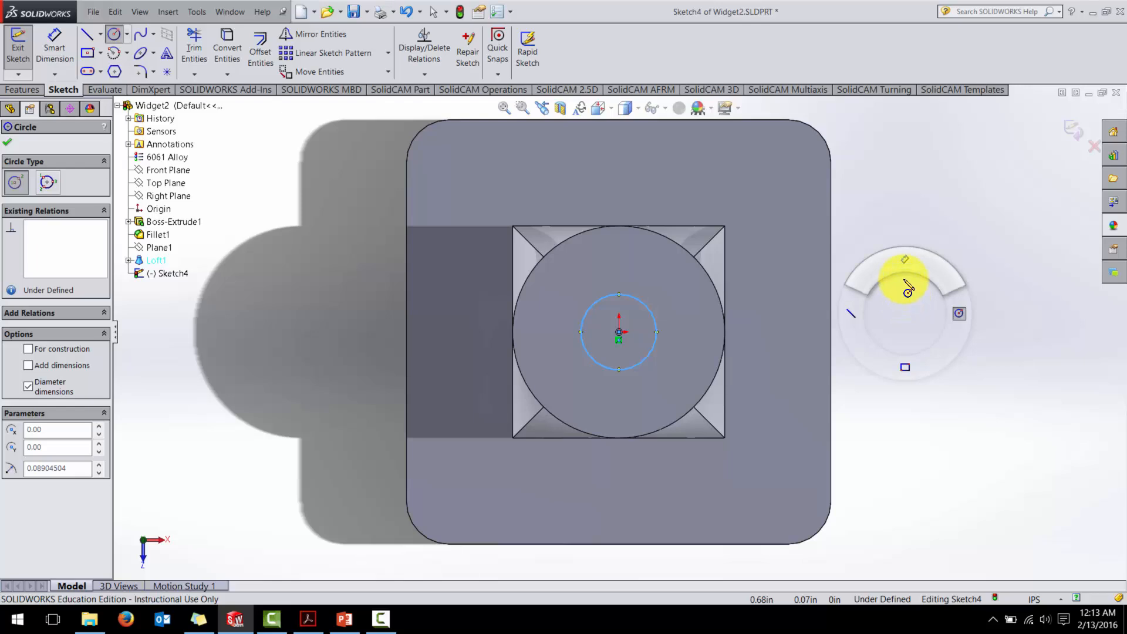
{"action": "right_click_drag", "start_coordinate": [907, 286], "coordinate": [903, 261]}
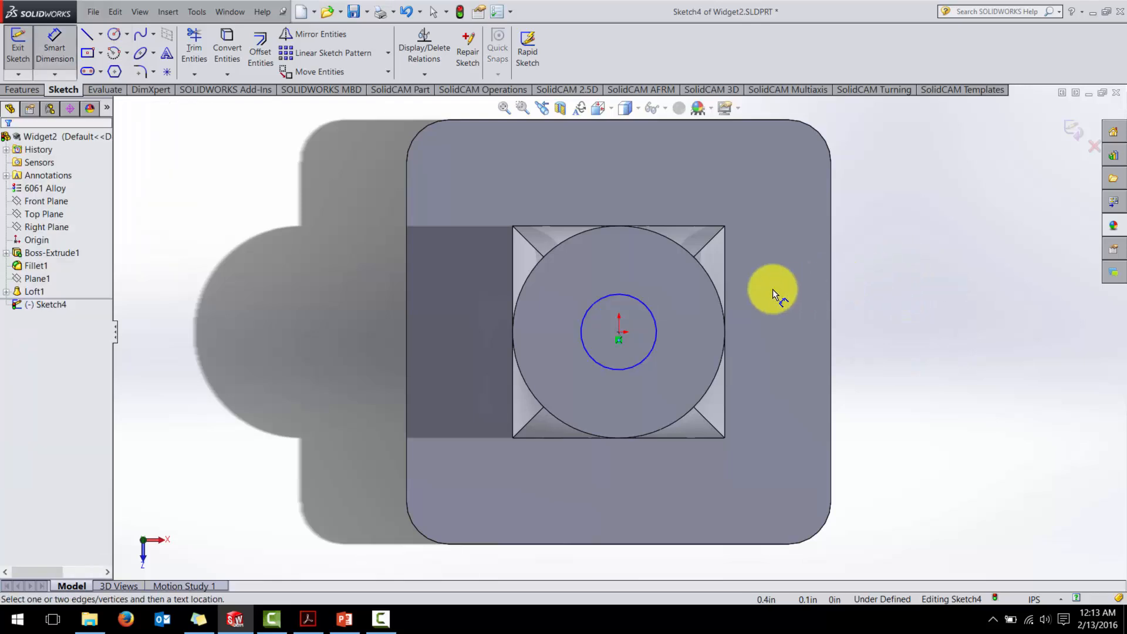
{"action": "left_click", "coordinate": [653, 312]}
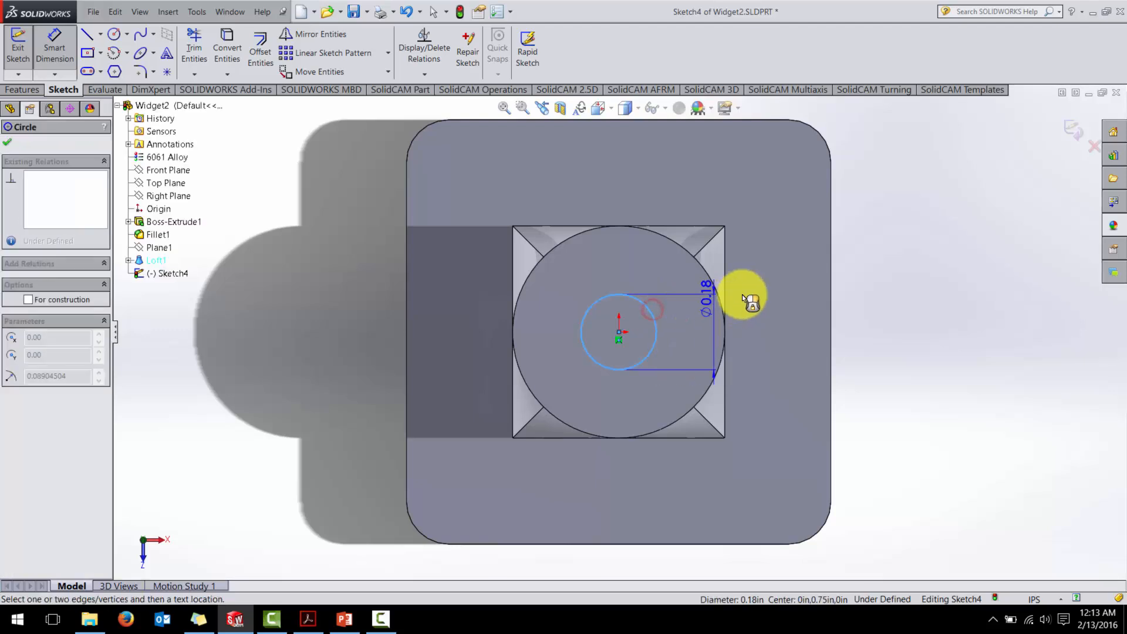
{"action": "left_click", "coordinate": [871, 292]}
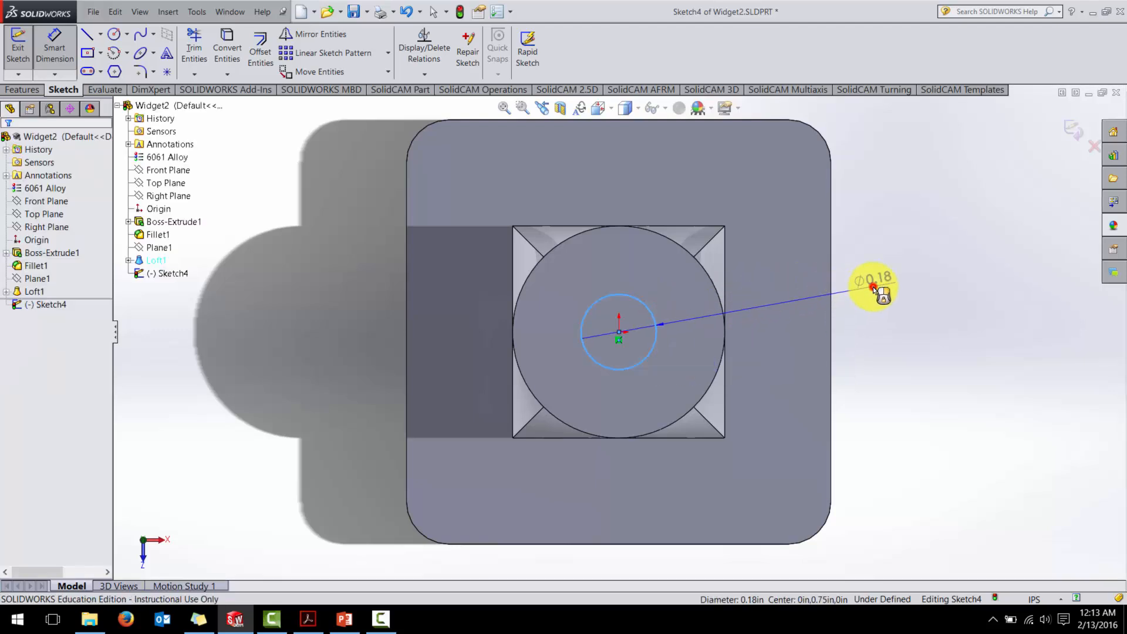
{"action": "type", "text": ".25"}
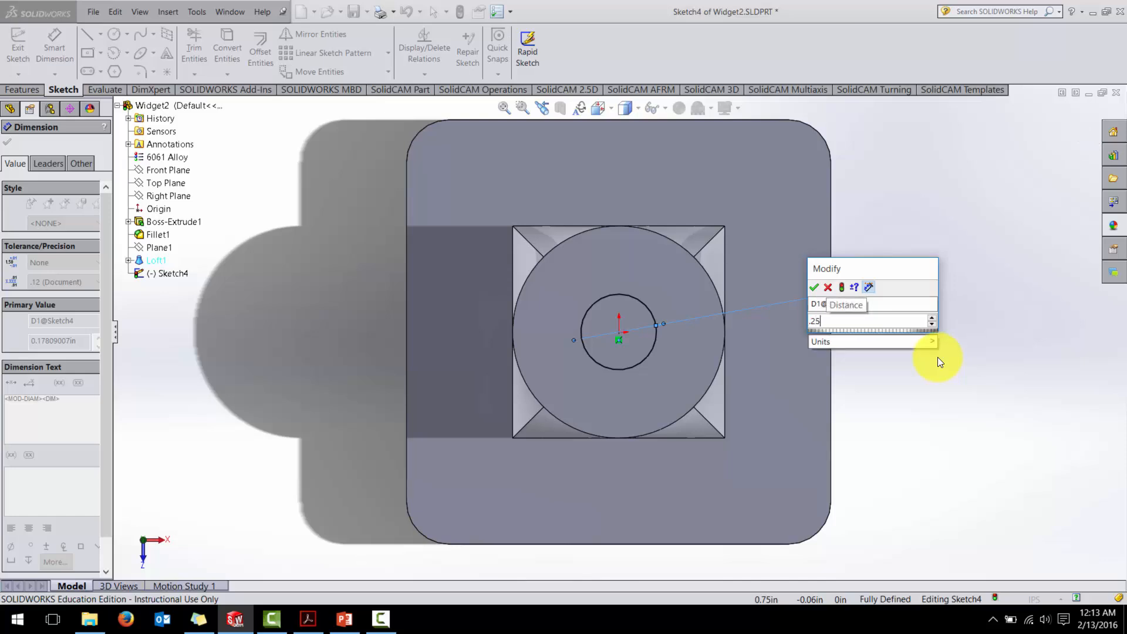
{"action": "key", "text": "Return"}
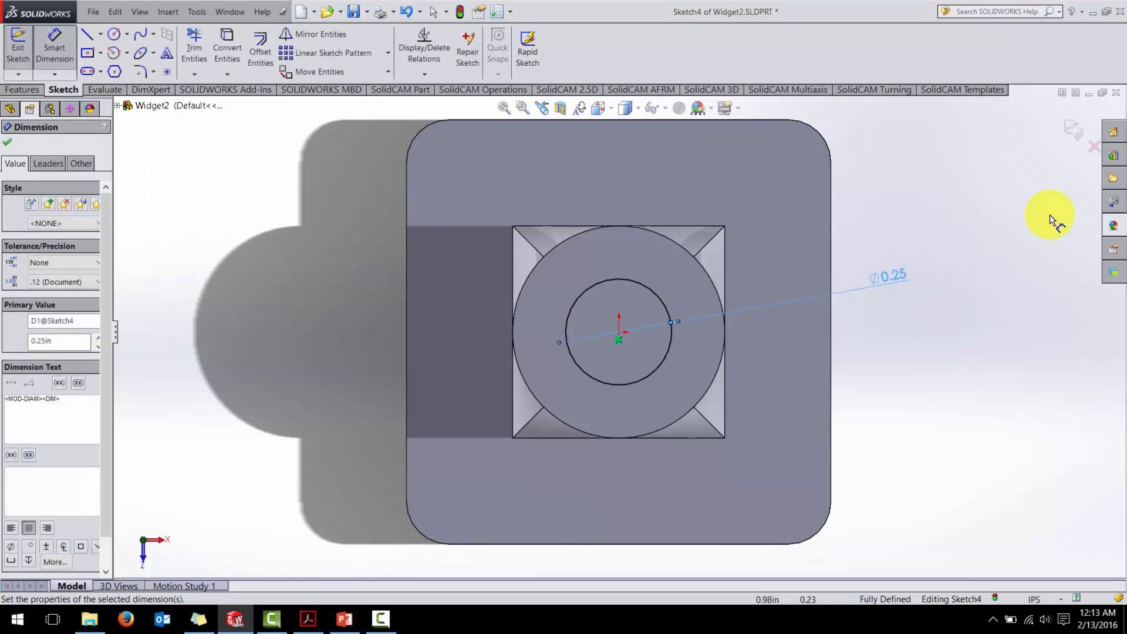
{"action": "left_click", "coordinate": [1077, 133]}
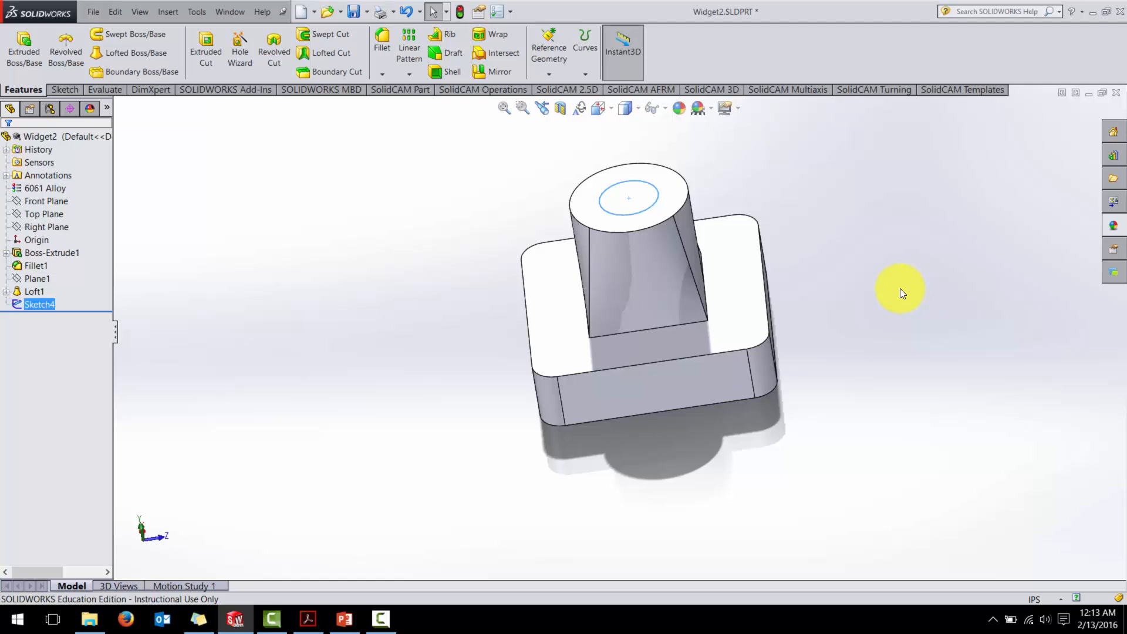
- Examine the base extrusion's sketch and how the Front Plane passes through the part
{"action": "left_click", "coordinate": [6, 252]}
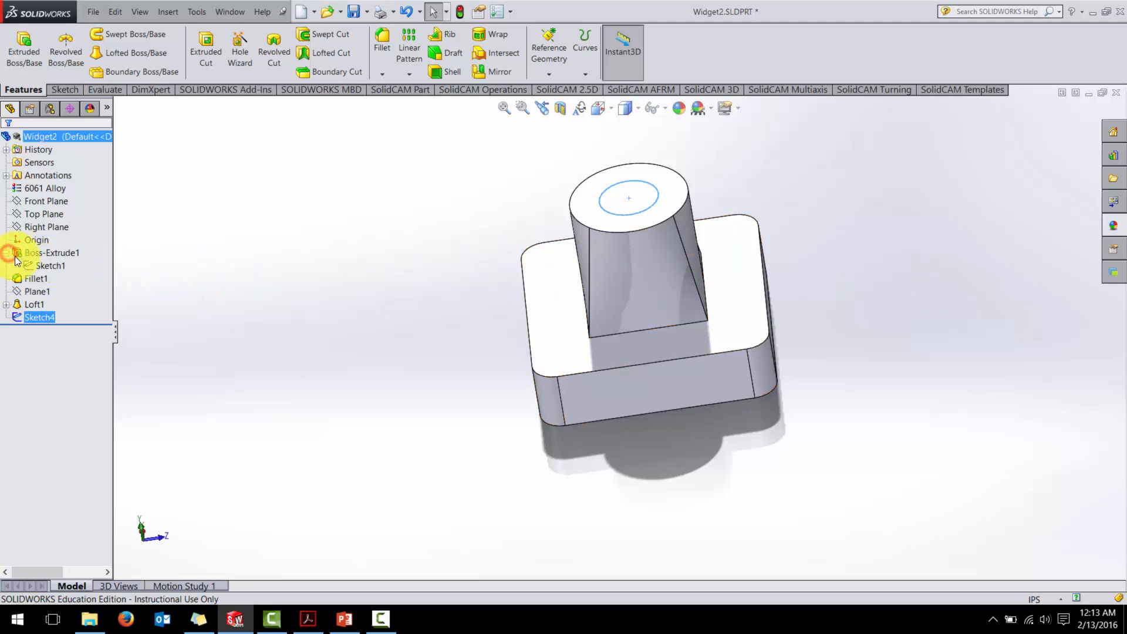
{"action": "left_click", "coordinate": [38, 267]}
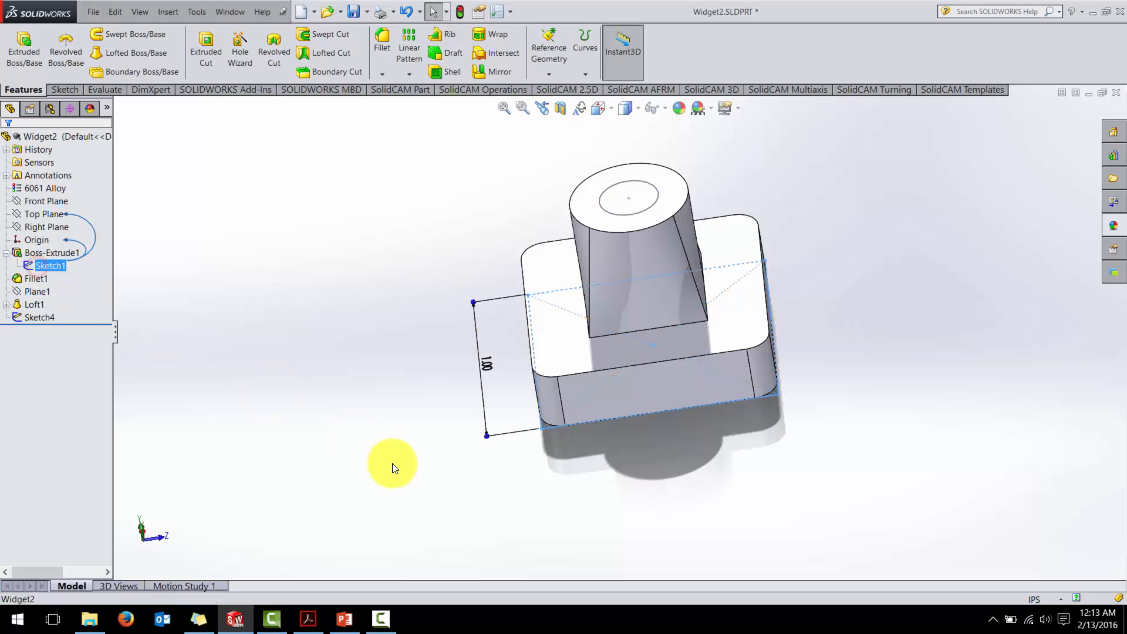
{"action": "mouse_move", "coordinate": [793, 541]}
{"action": "middle_mouse_down"}
{"action": "mouse_move", "coordinate": [755, 347]}
{"action": "mouse_move", "coordinate": [722, 382]}
{"action": "mouse_move", "coordinate": [728, 337]}
{"action": "mouse_move", "coordinate": [728, 348]}
{"action": "middle_mouse_up"}
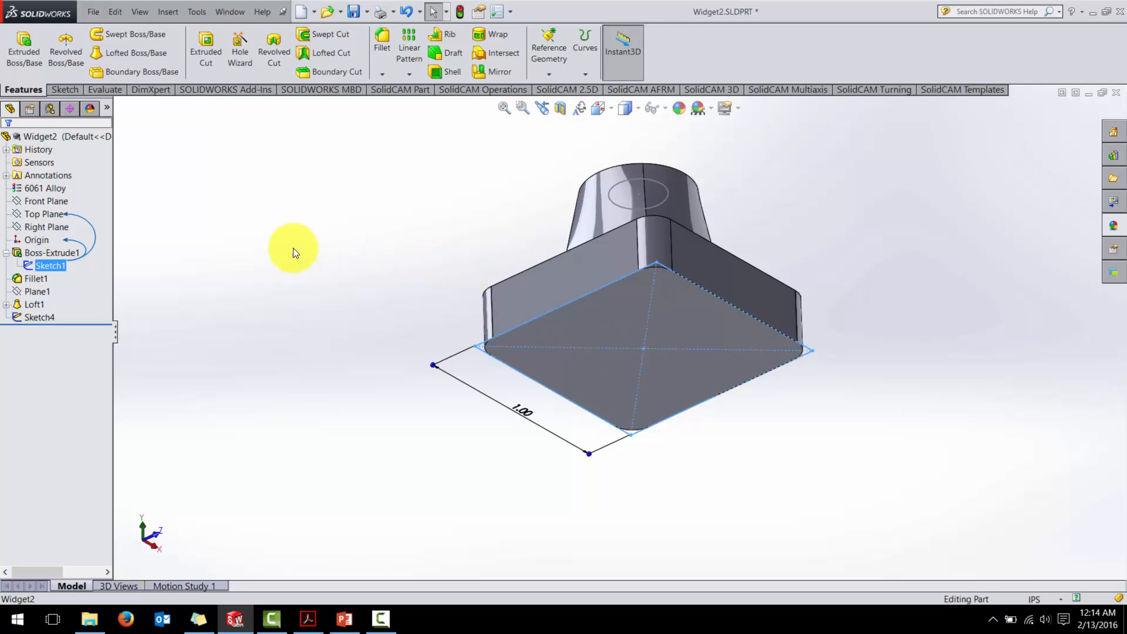
{"action": "left_click", "coordinate": [56, 200]}
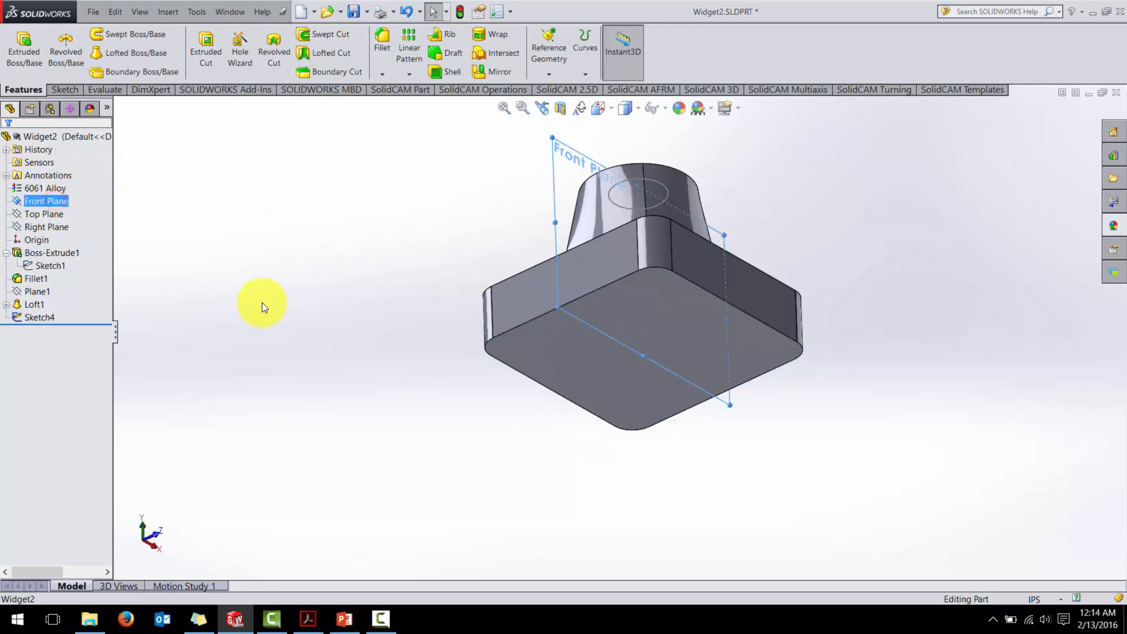
{"action": "mouse_move", "coordinate": [443, 470]}
{"action": "middle_mouse_down"}
{"action": "mouse_move", "coordinate": [493, 428]}
{"action": "mouse_move", "coordinate": [495, 448]}
{"action": "mouse_move", "coordinate": [477, 460]}
{"action": "mouse_move", "coordinate": [484, 503]}
{"action": "mouse_move", "coordinate": [503, 529]}
{"action": "mouse_move", "coordinate": [548, 528]}
{"action": "mouse_move", "coordinate": [589, 505]}
{"action": "mouse_move", "coordinate": [604, 478]}
{"action": "mouse_move", "coordinate": [636, 548]}
{"action": "mouse_move", "coordinate": [623, 516]}
{"action": "middle_mouse_up"}
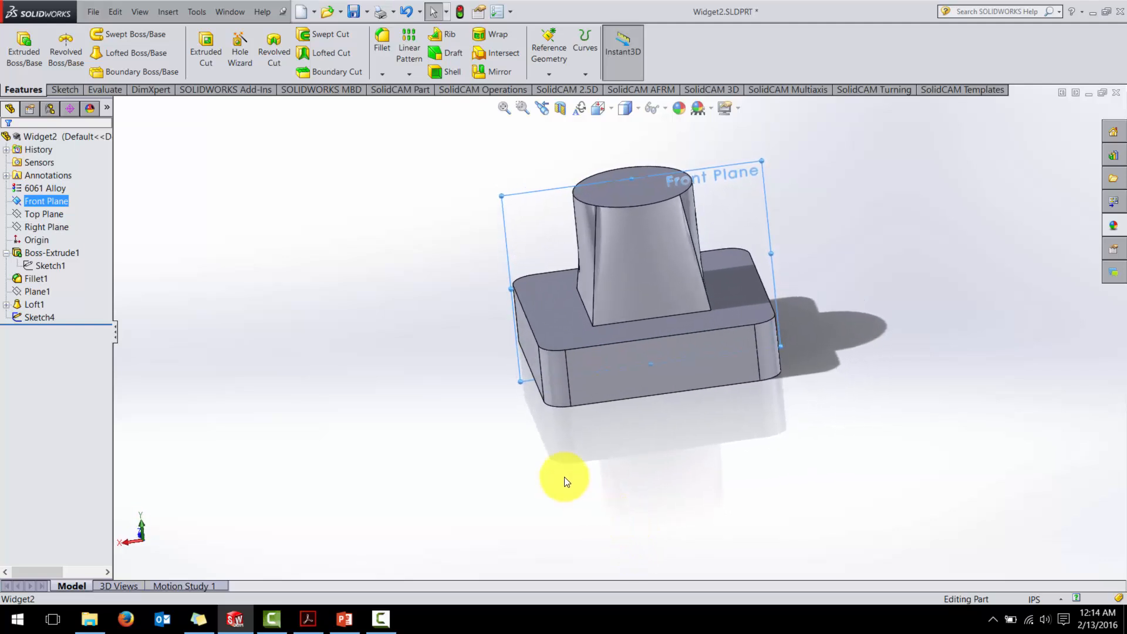
- Start a sketch on the Front Plane and draw a vertical line about 0.26 in up from the loft's top centre
{"action": "right_click", "coordinate": [59, 201]}
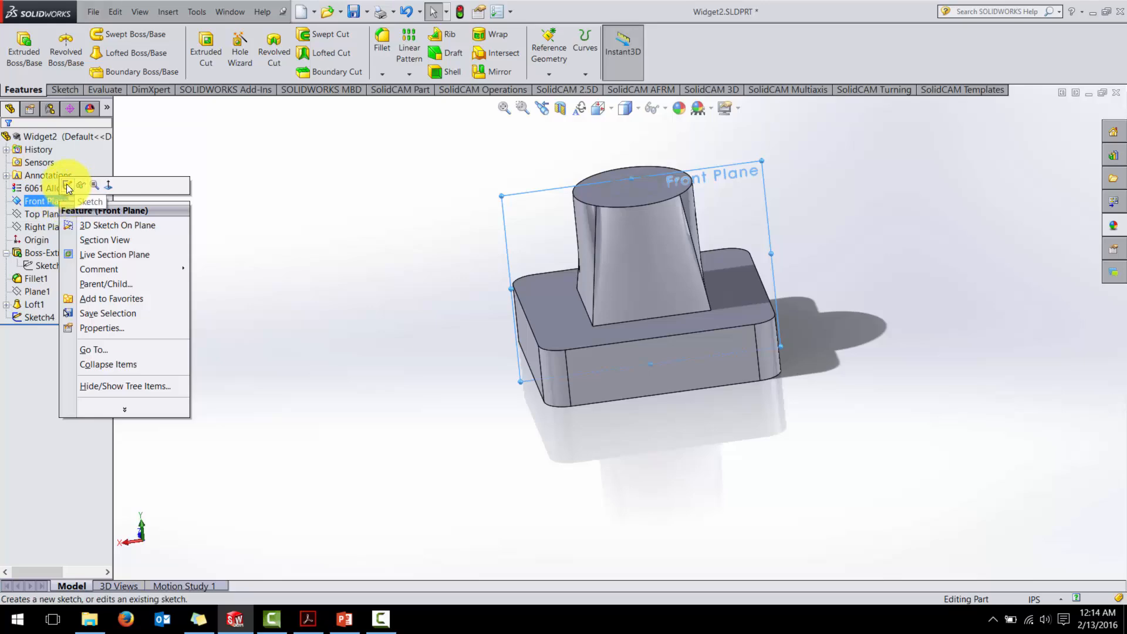
{"action": "left_click", "coordinate": [66, 184]}
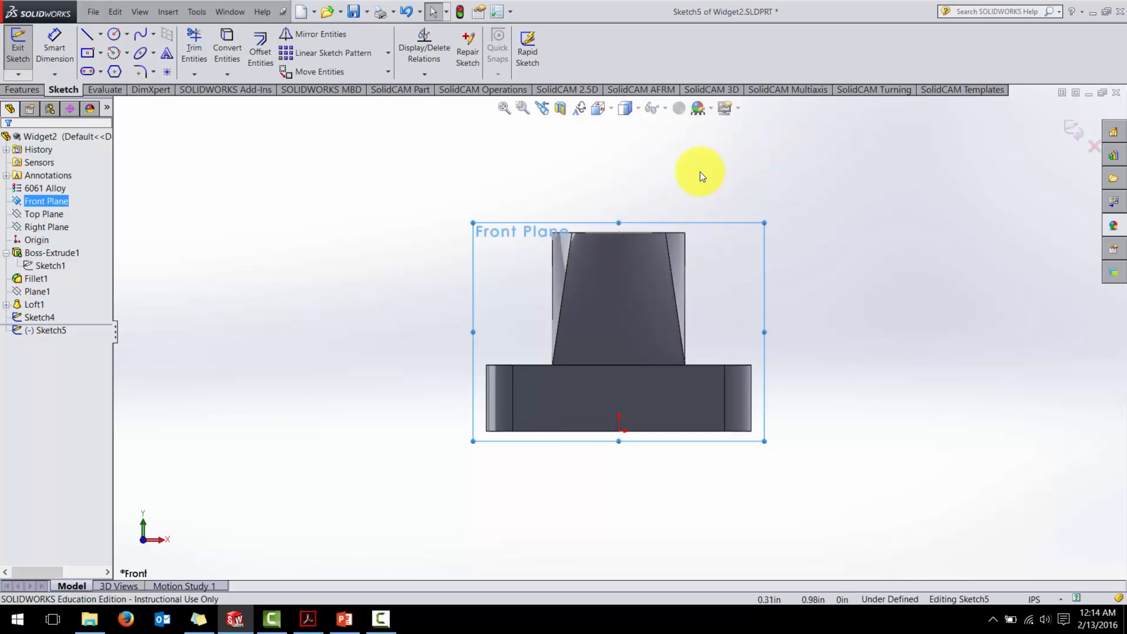
{"action": "scroll", "coordinate": [699, 176], "scroll_direction": "up", "scroll_amount": 2}
{"action": "scroll", "coordinate": [699, 176], "scroll_direction": "down", "scroll_amount": 2}
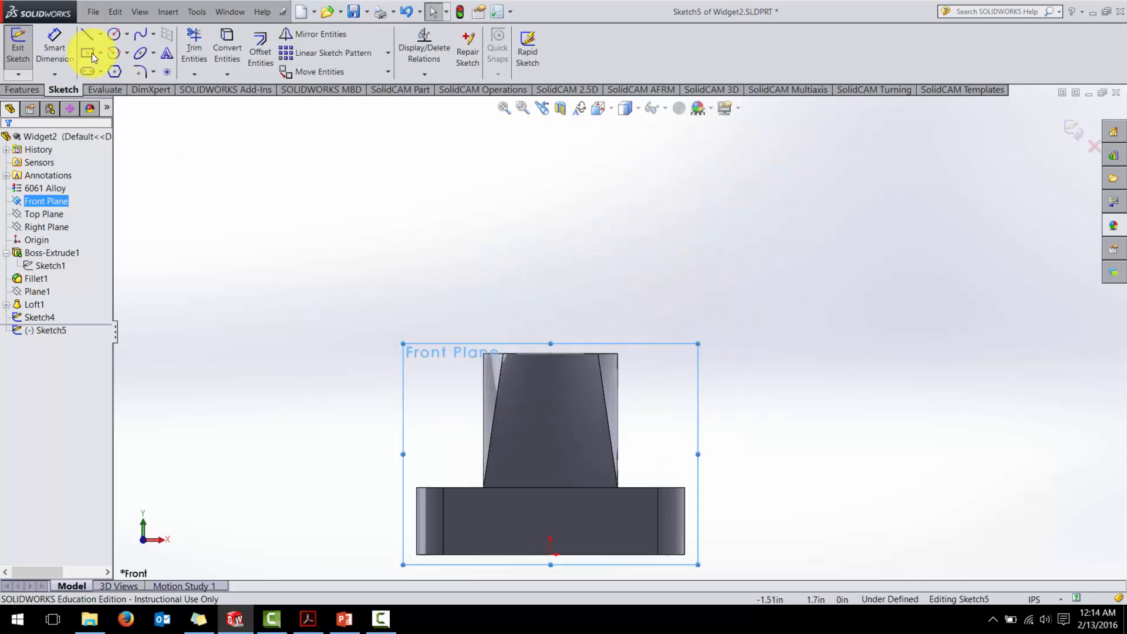
{"action": "left_click", "coordinate": [86, 34]}
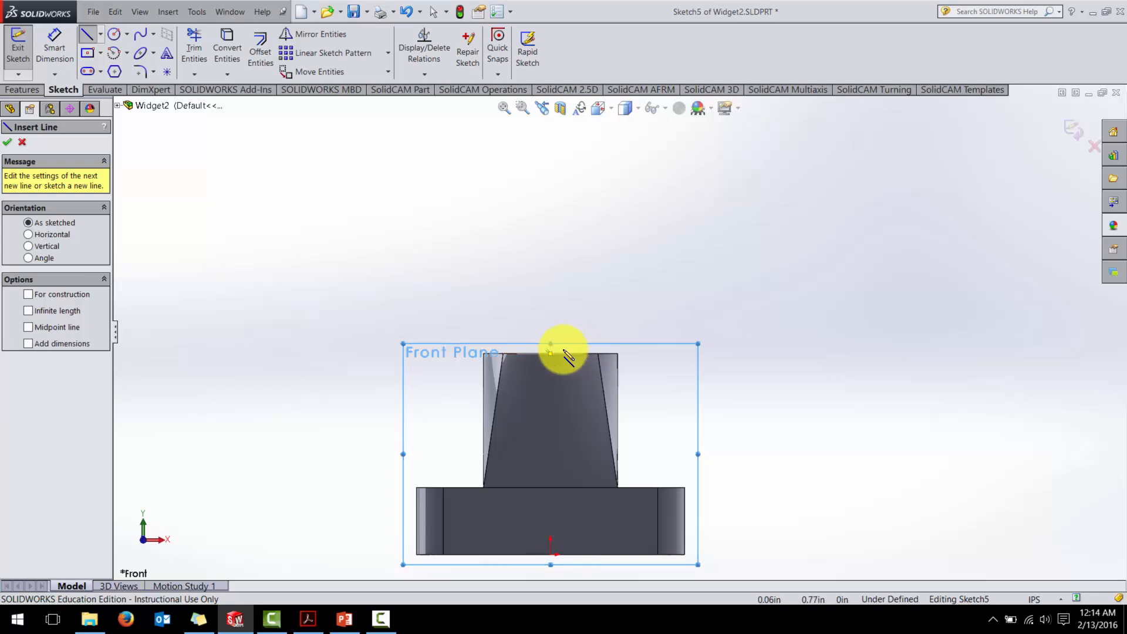
{"action": "left_click", "coordinate": [550, 353]}
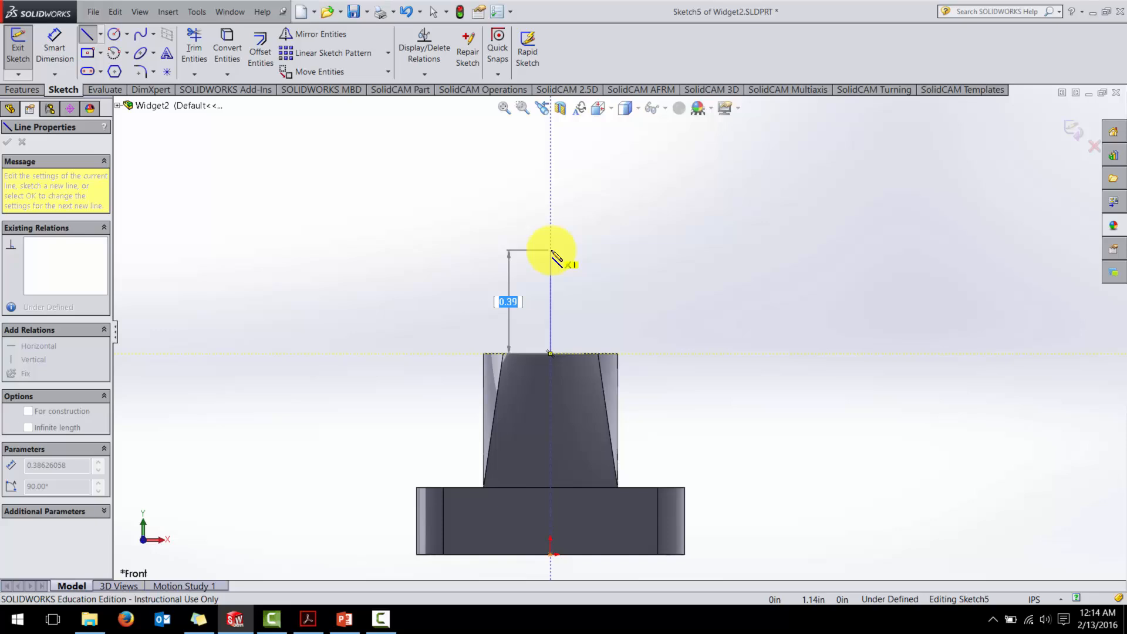
{"action": "left_click", "coordinate": [550, 286]}
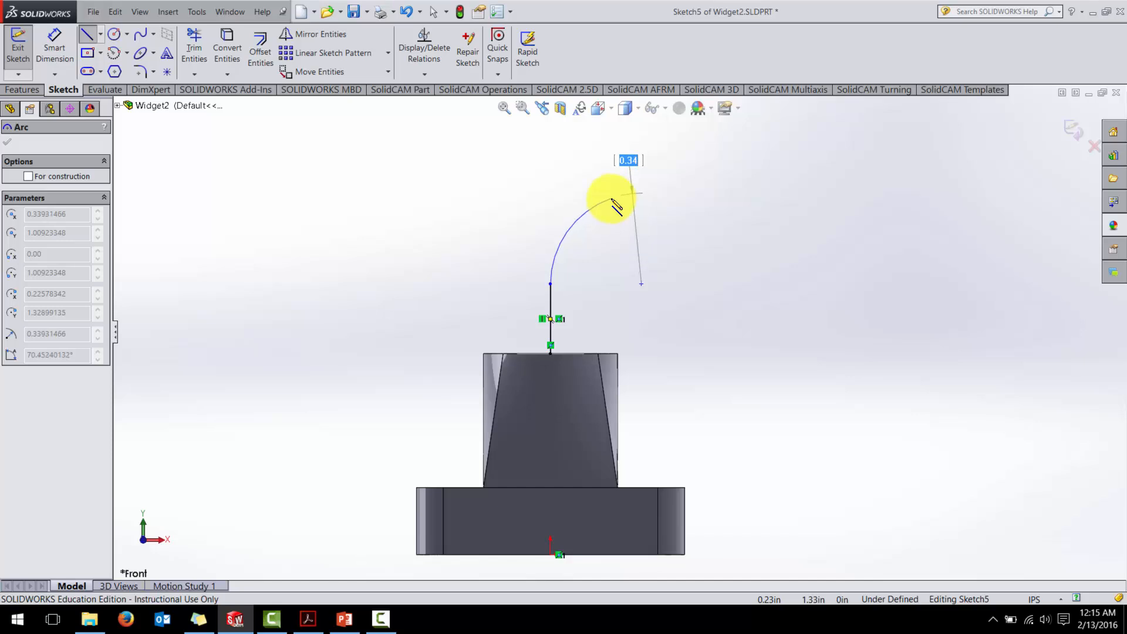
- Continue the path with a tangent arc of about 0.34 in radius bending right and a tangent line about 0.54 in long
{"action": "left_click", "coordinate": [611, 198]}
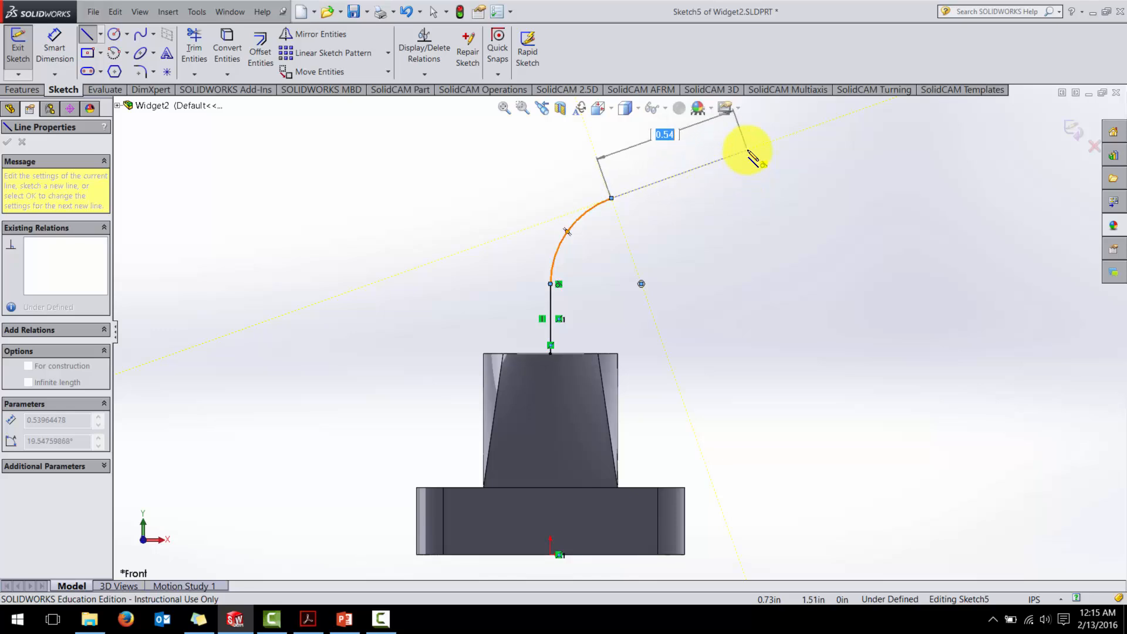
{"action": "left_click", "coordinate": [747, 151]}
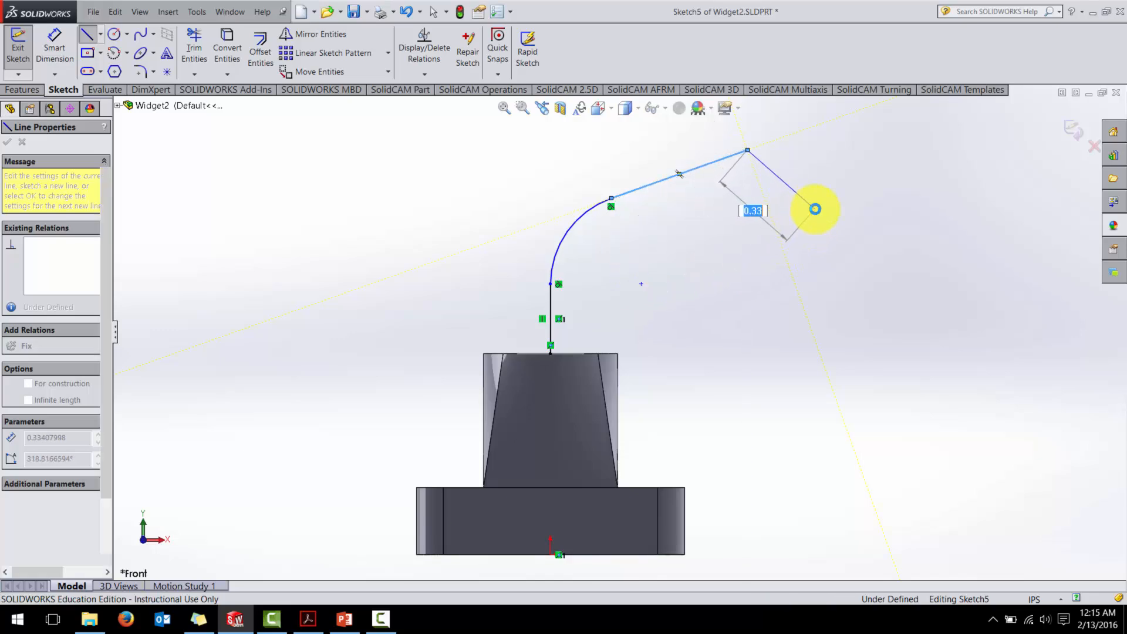
{"action": "key", "text": "Escape"}
{"action": "key", "text": "Escape"}
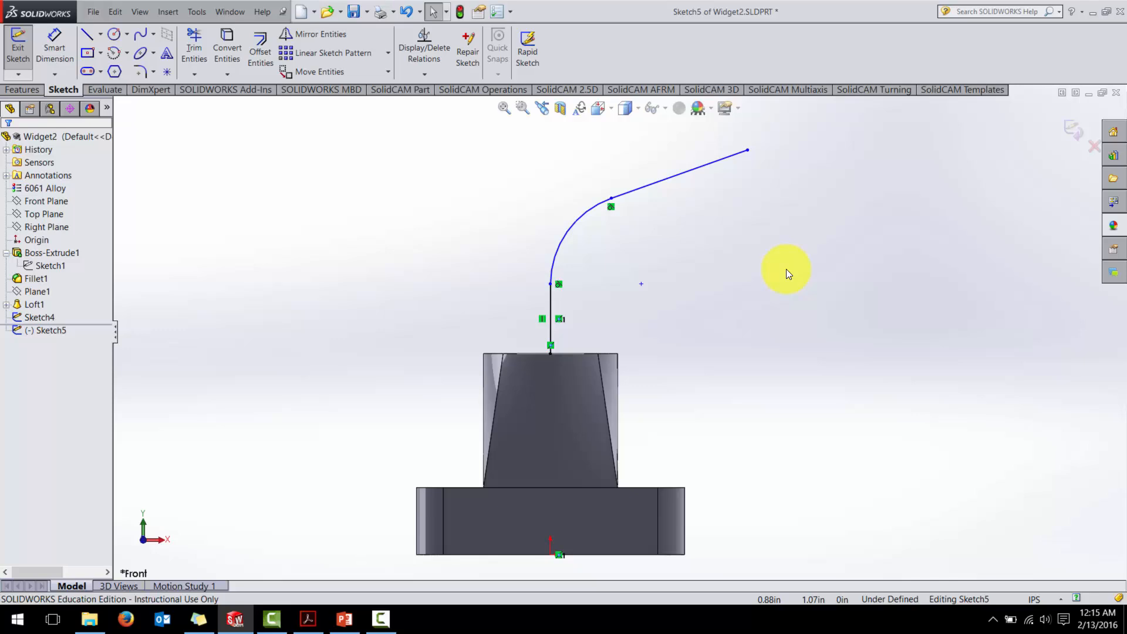
- Dimension the vertical line's length to 0.25 in
{"action": "left_click", "coordinate": [58, 45]}
{"action": "left_click", "coordinate": [550, 308]}
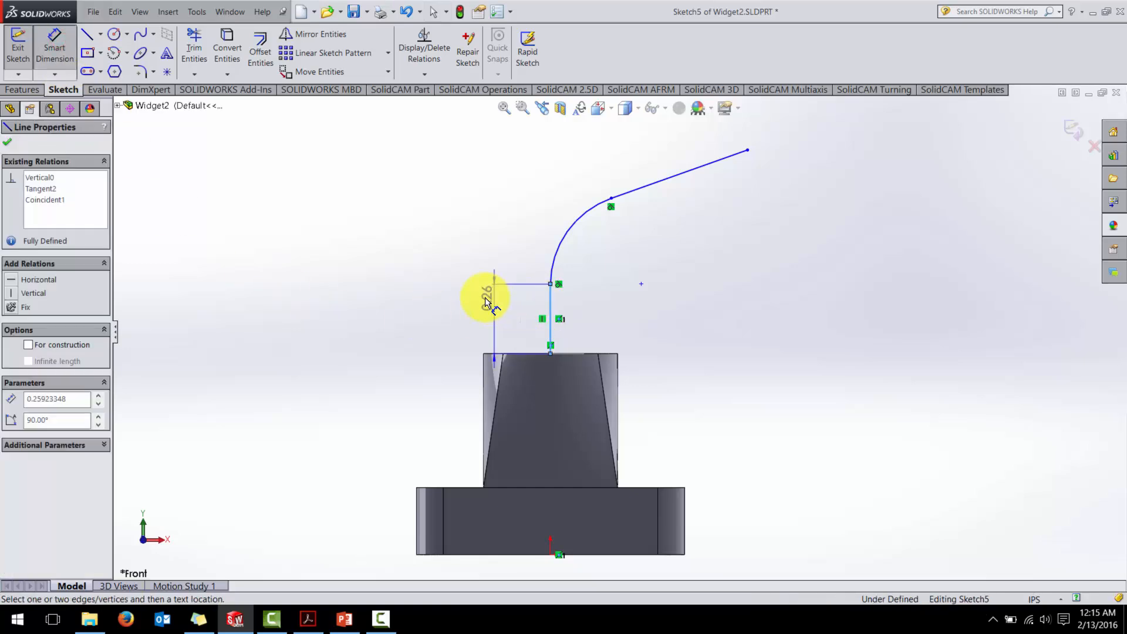
{"action": "left_click", "coordinate": [461, 314]}
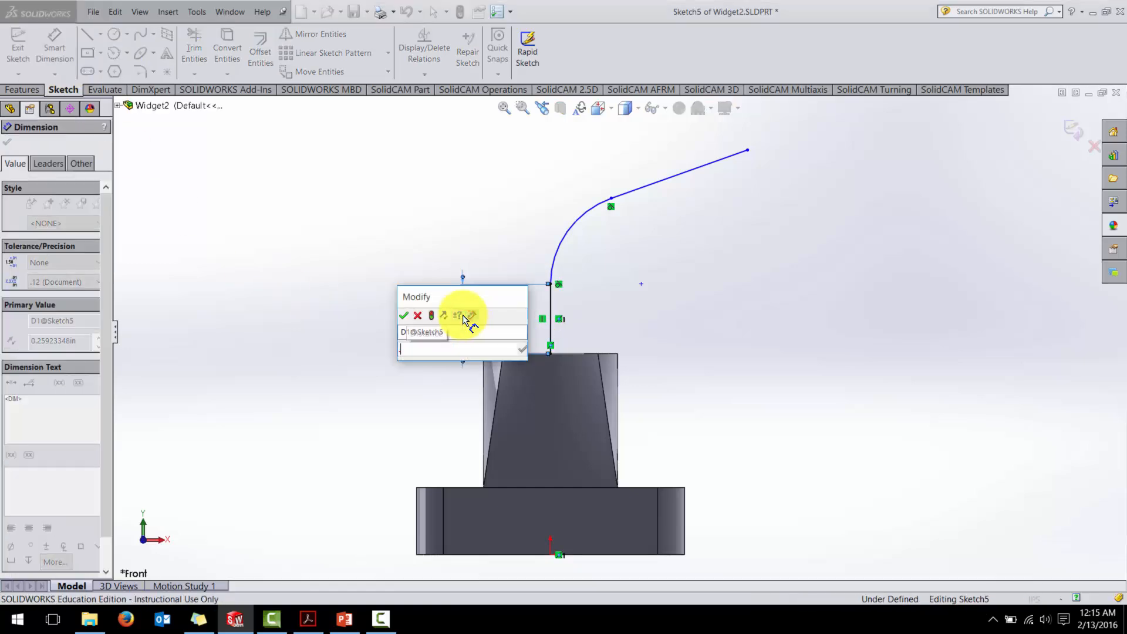
{"action": "type", "text": ".25"}
{"action": "key", "text": "Return"}
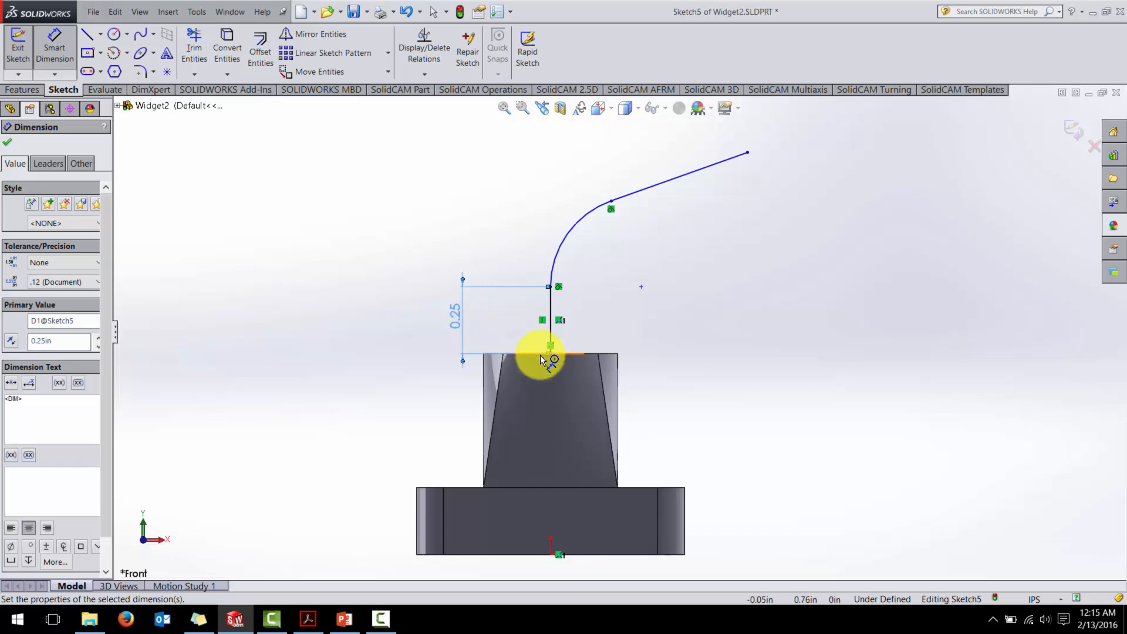
- Dimension the slanted end line's length to 0.25 in
{"action": "left_click", "coordinate": [658, 189]}
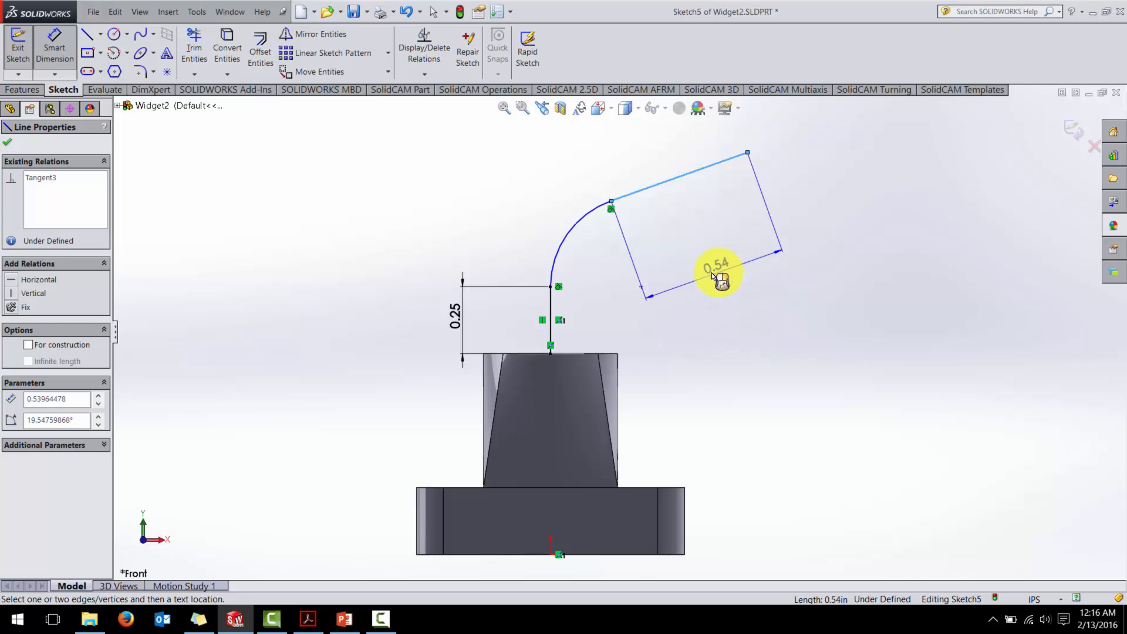
{"action": "left_click", "coordinate": [733, 315]}
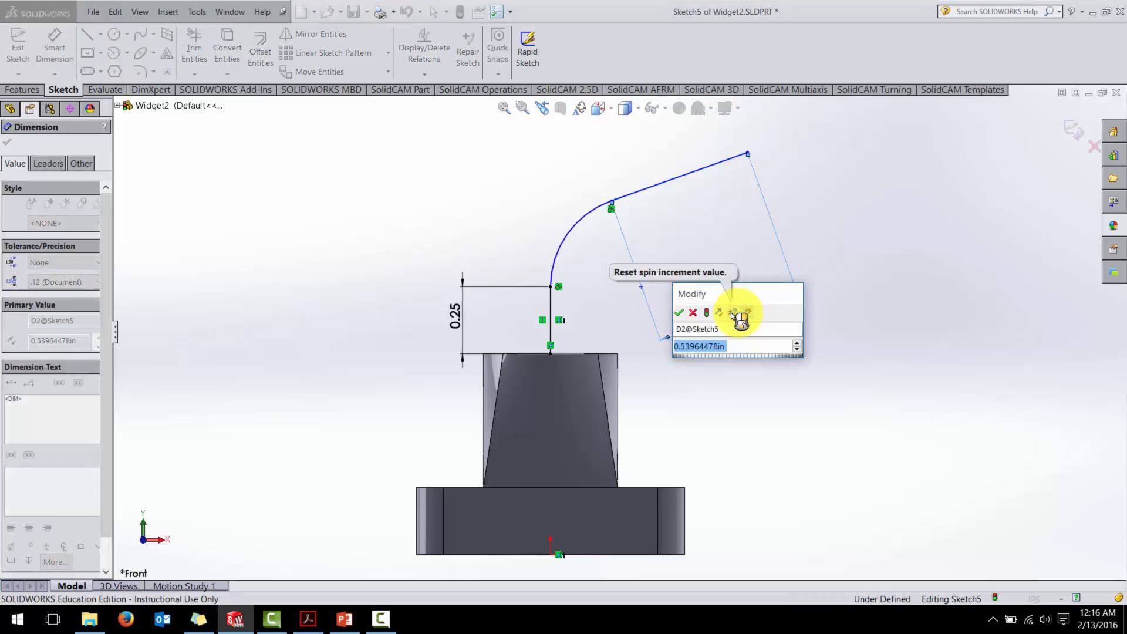
{"action": "type", "text": "0.25"}
{"action": "key", "text": "Return"}
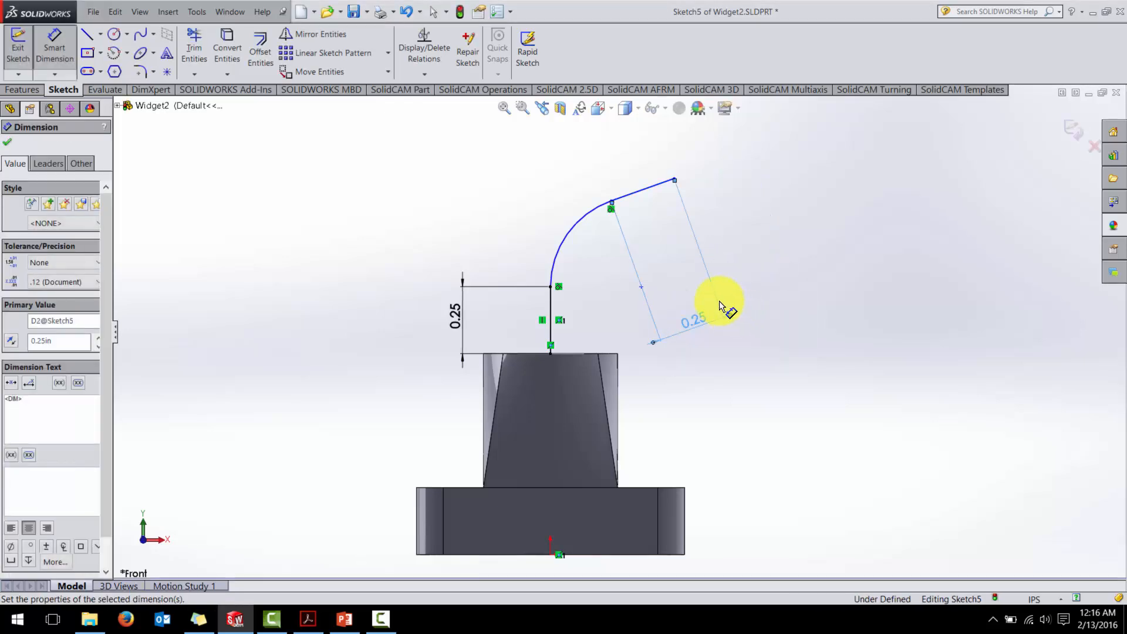
- Dimension the radius of the path's tangent arc to 0.25 in
{"action": "left_click", "coordinate": [575, 241]}
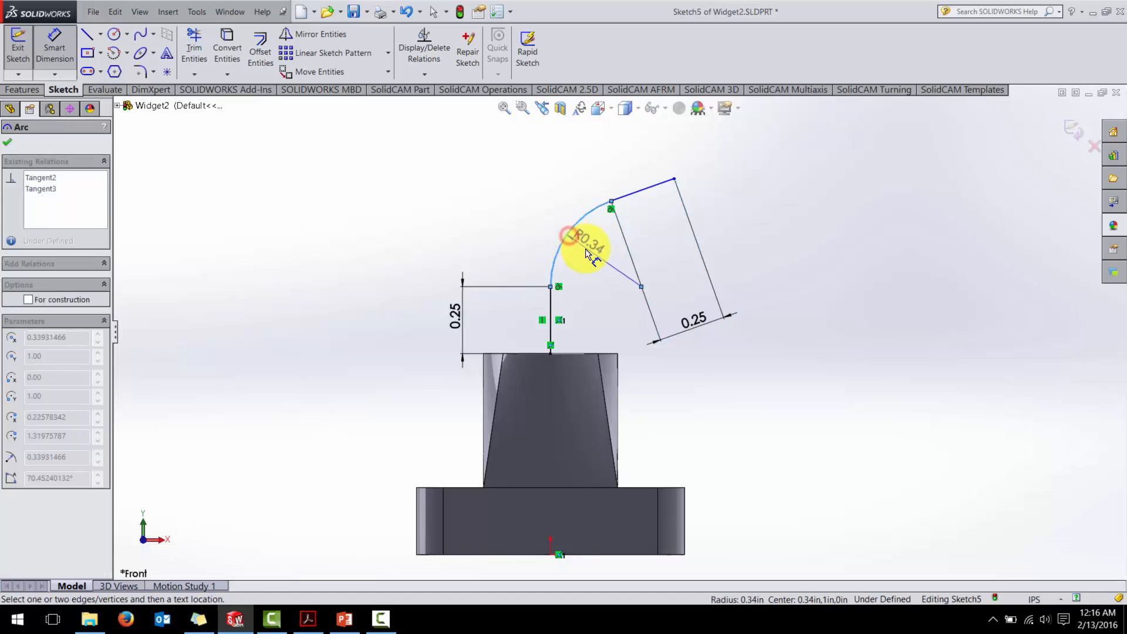
{"action": "left_click", "coordinate": [595, 262]}
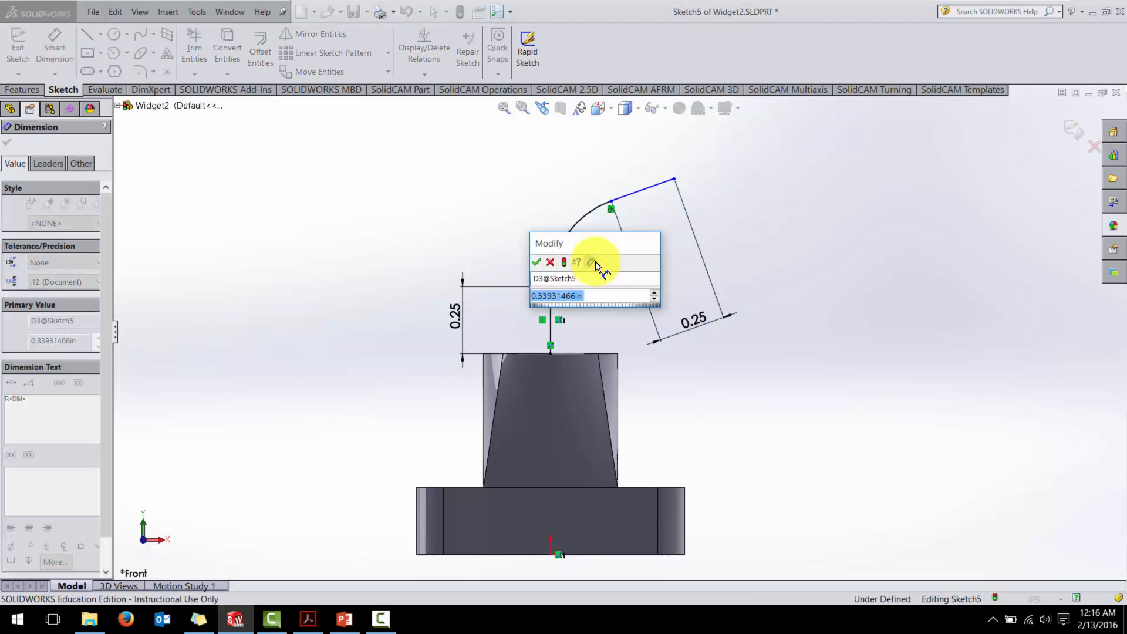
{"action": "type", "text": ".25"}
{"action": "key", "text": "Return"}
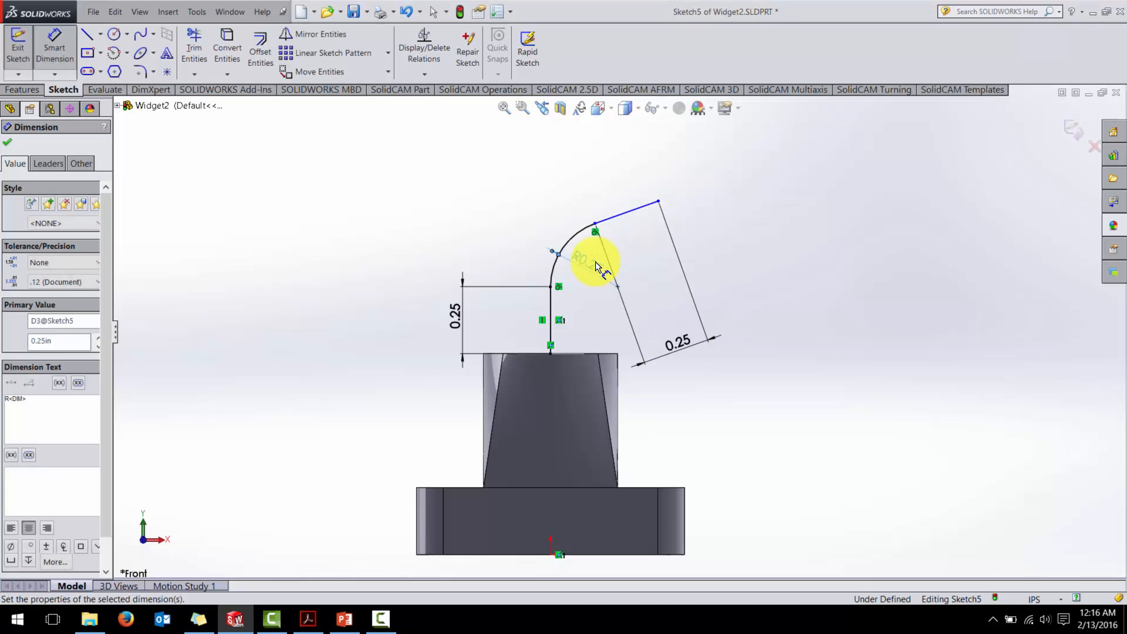
- Dimension the angle between the path's vertical and slanted lines to 135 degrees and close the sketch
{"action": "scroll", "coordinate": [677, 228], "scroll_direction": "down", "scroll_amount": 2}
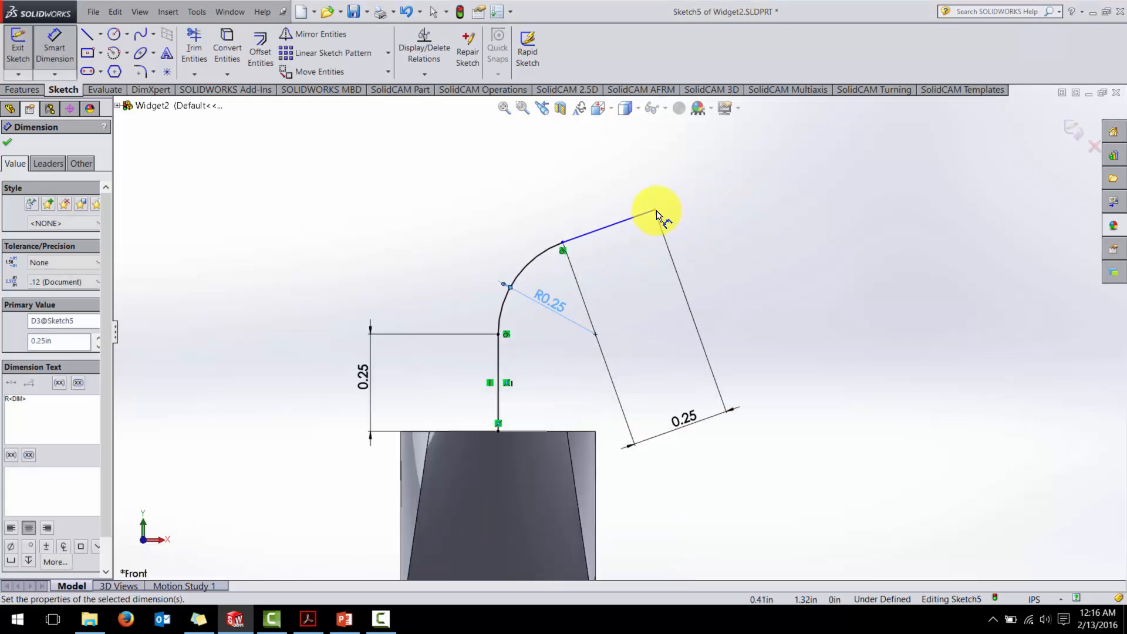
{"action": "scroll", "coordinate": [761, 270], "scroll_direction": "up", "scroll_amount": 2}
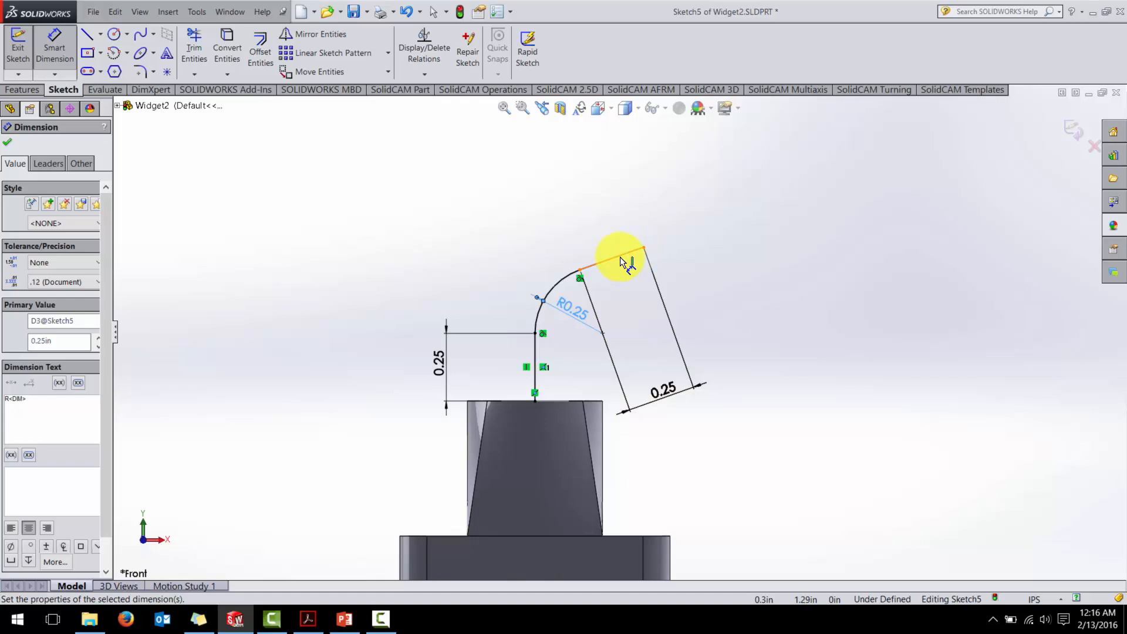
{"action": "left_click", "coordinate": [536, 355]}
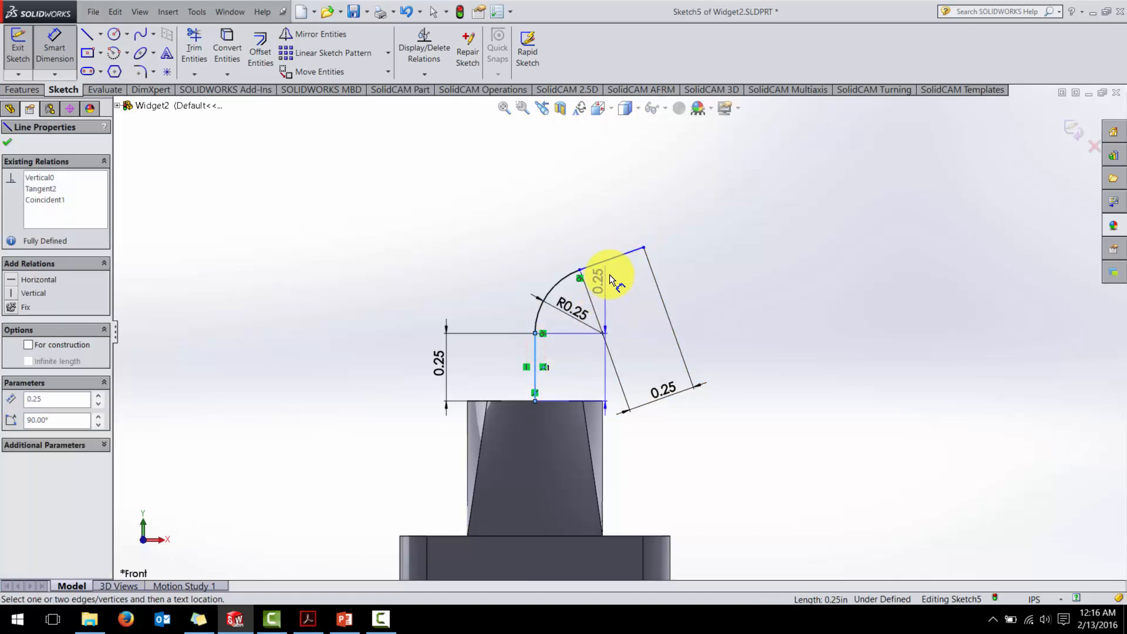
{"action": "left_click", "coordinate": [611, 259]}
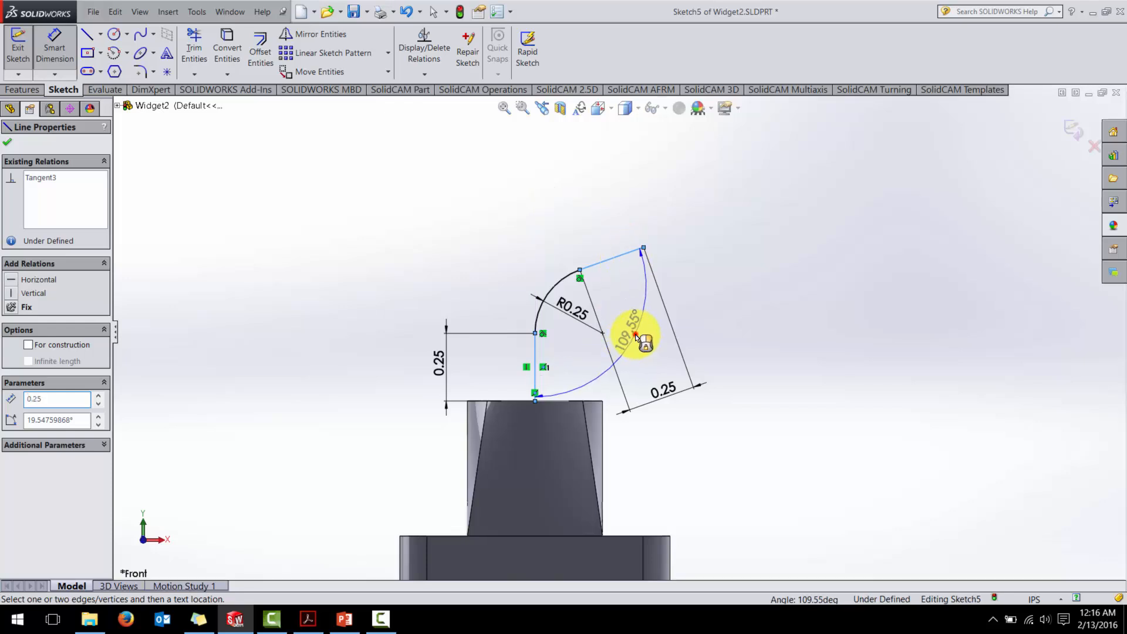
{"action": "left_click", "coordinate": [637, 338]}
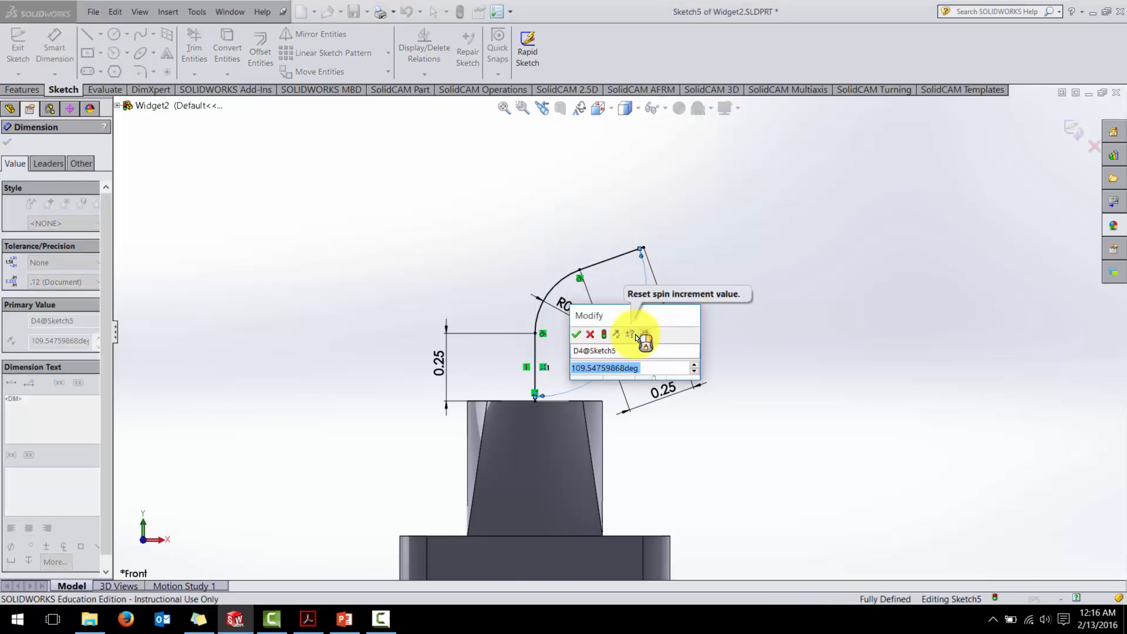
{"action": "type", "text": "135"}
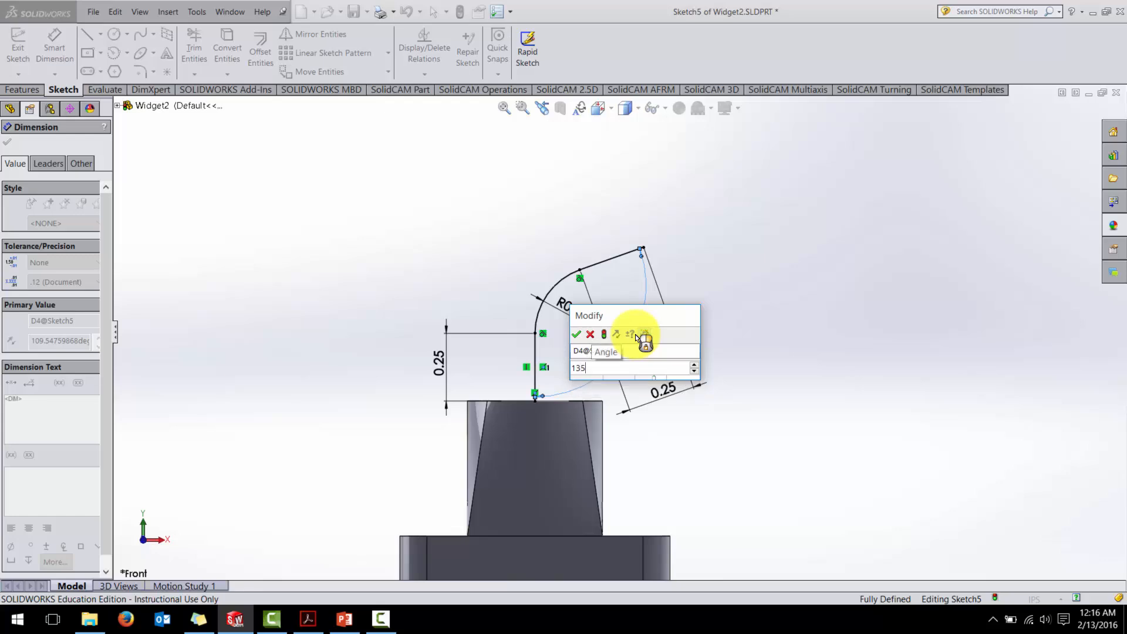
{"action": "key", "text": "Return"}
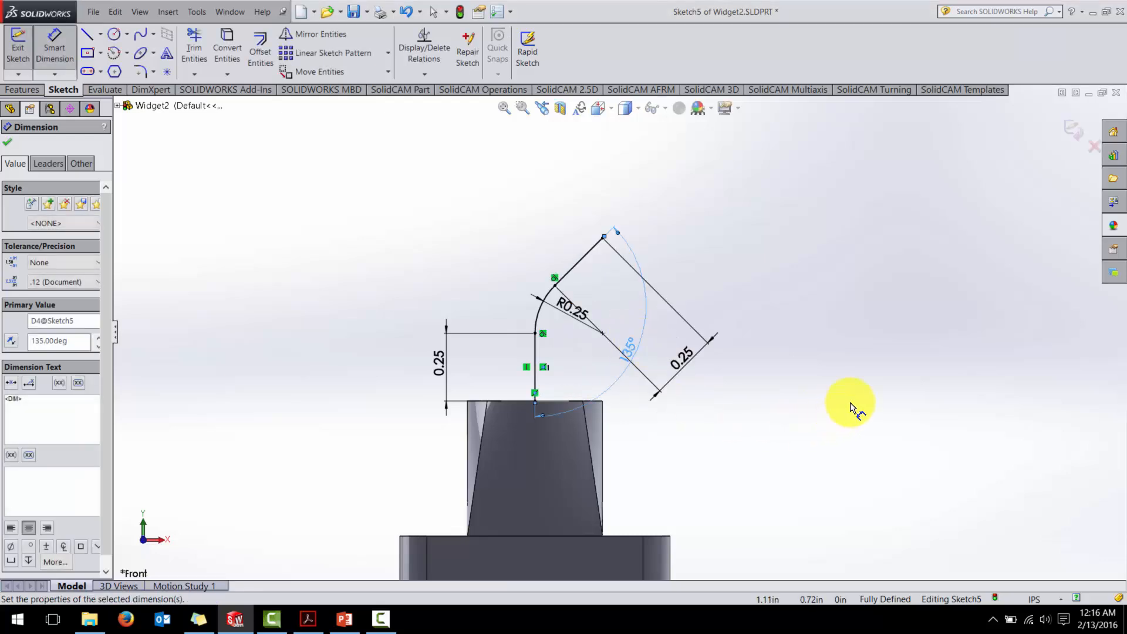
{"action": "key", "text": "Escape"}
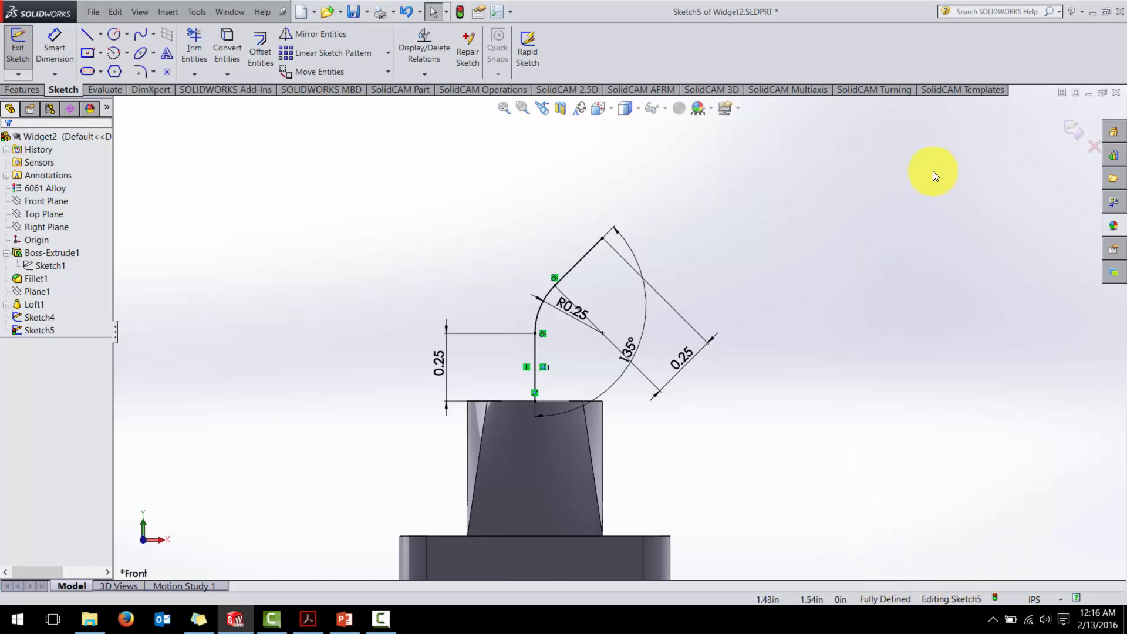
{"action": "left_click", "coordinate": [1061, 127]}
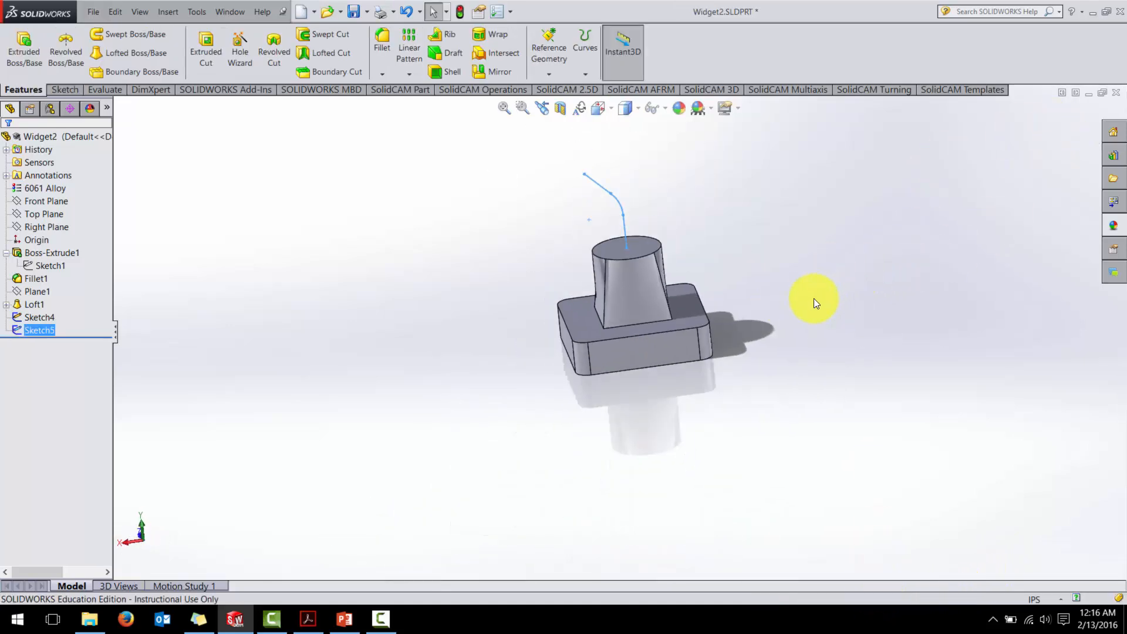
- Create a swept boss using the circle in Sketch4 as the profile and the bent path in Sketch5 as the path
{"action": "scroll", "coordinate": [662, 205], "scroll_direction": "down", "scroll_amount": 3}
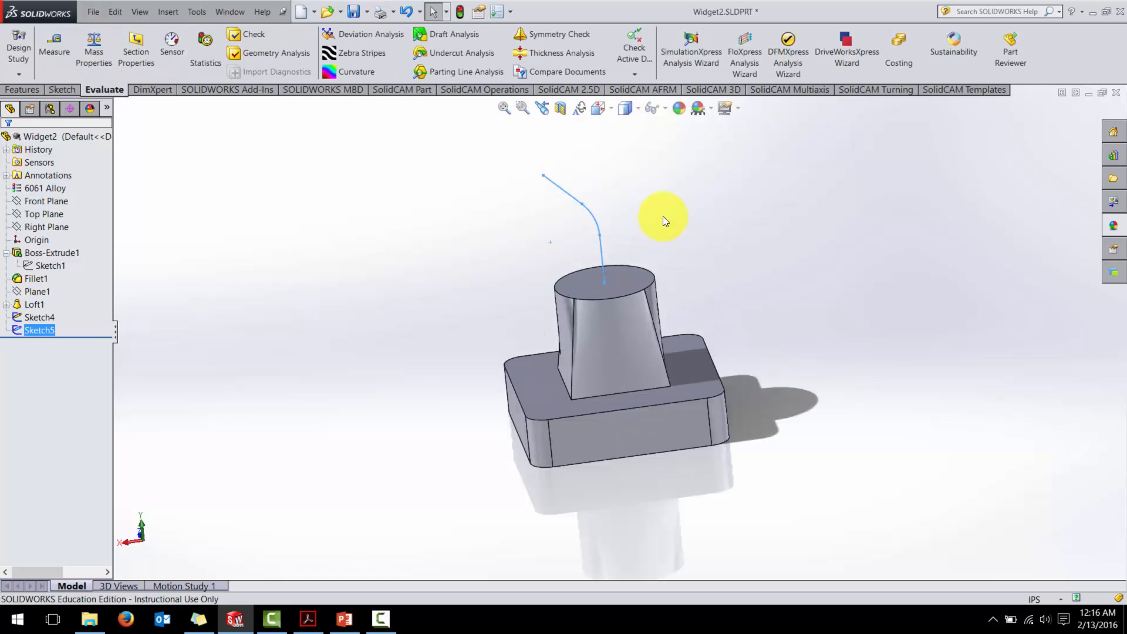
{"action": "middle_click_drag", "start_coordinate": [663, 216], "coordinate": [634, 249]}
{"action": "left_click", "coordinate": [44, 318]}
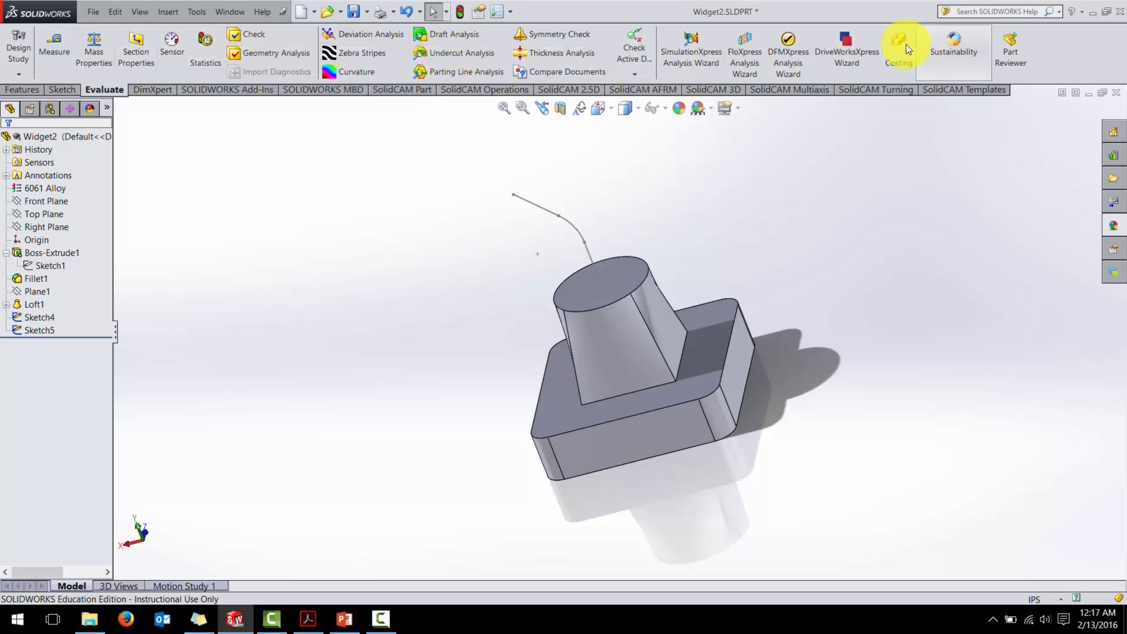
{"action": "left_click", "coordinate": [29, 91]}
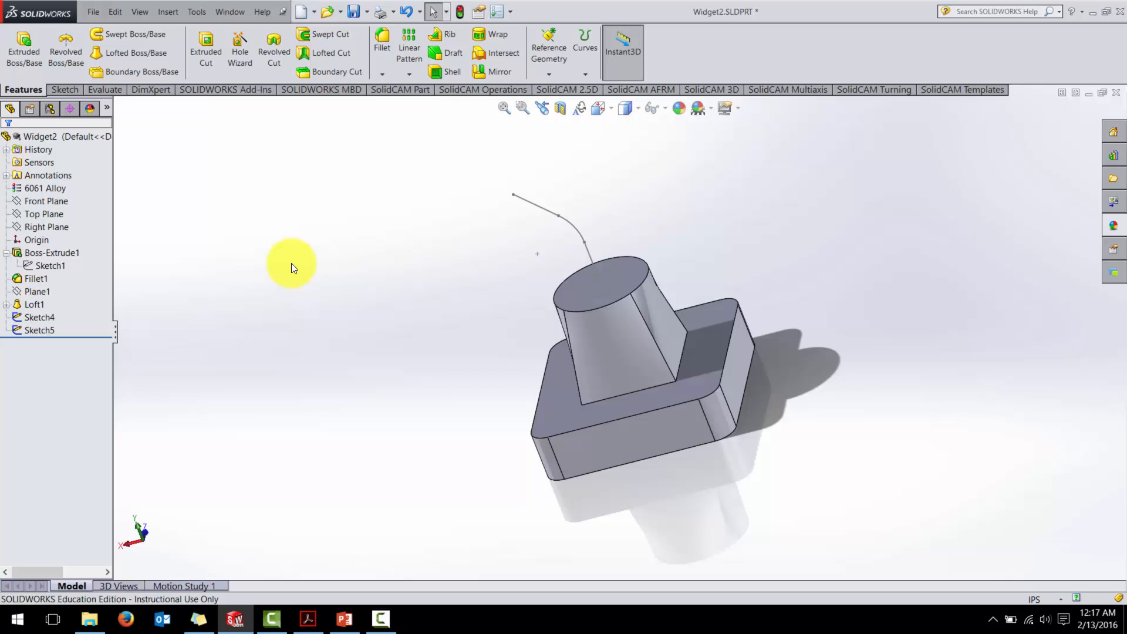
{"action": "left_click", "coordinate": [135, 35]}
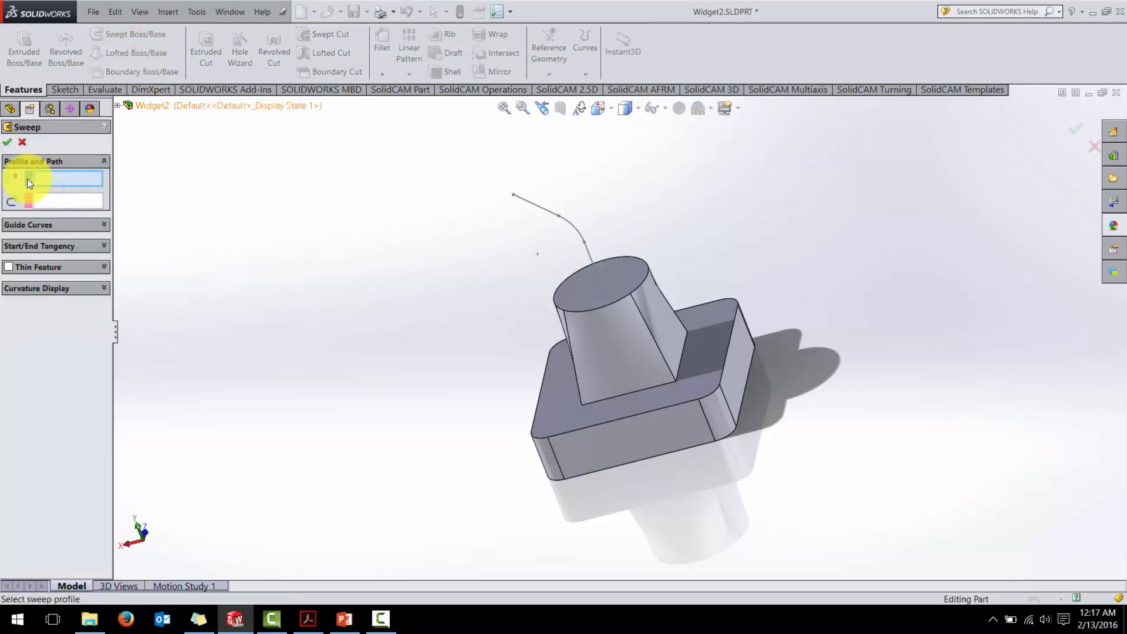
{"action": "left_click", "coordinate": [118, 106]}
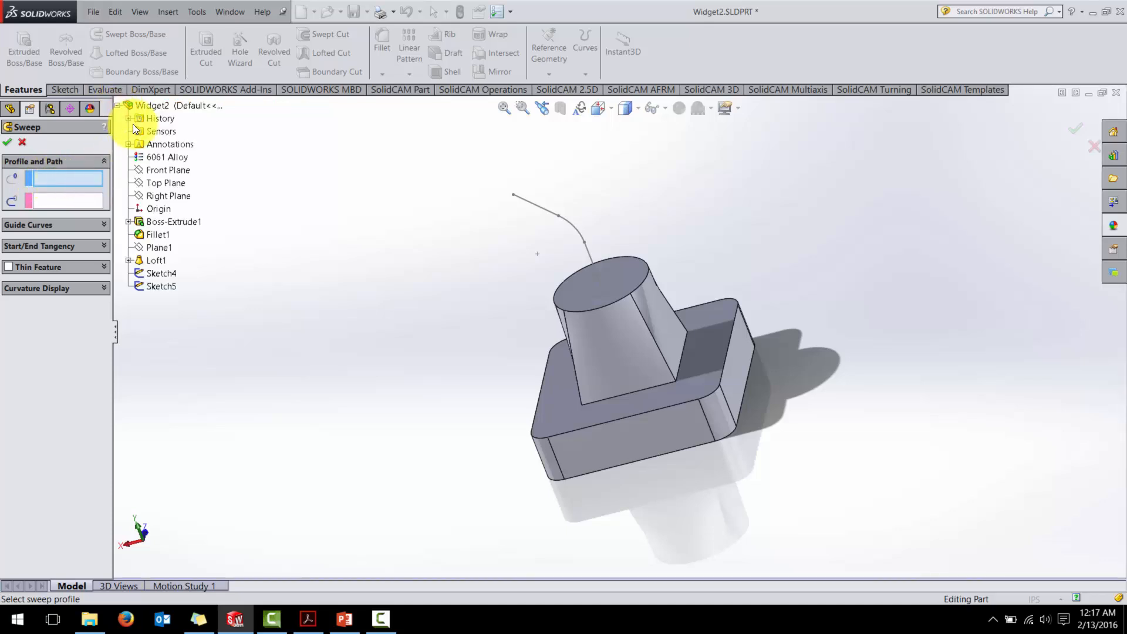
{"action": "left_click", "coordinate": [163, 272]}
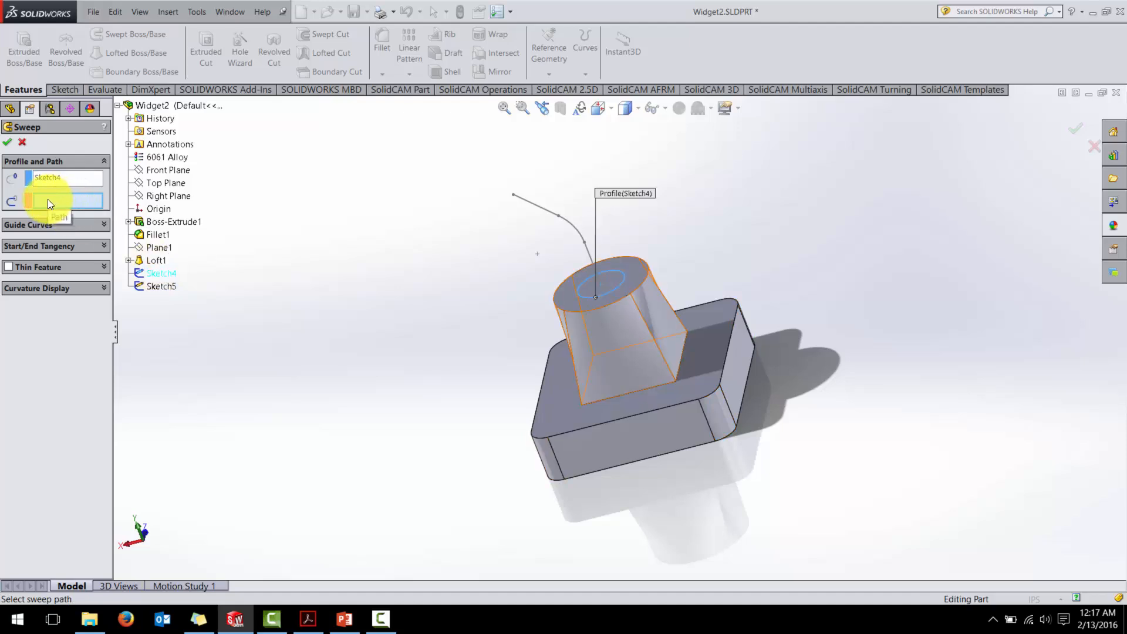
{"action": "left_click", "coordinate": [167, 288]}
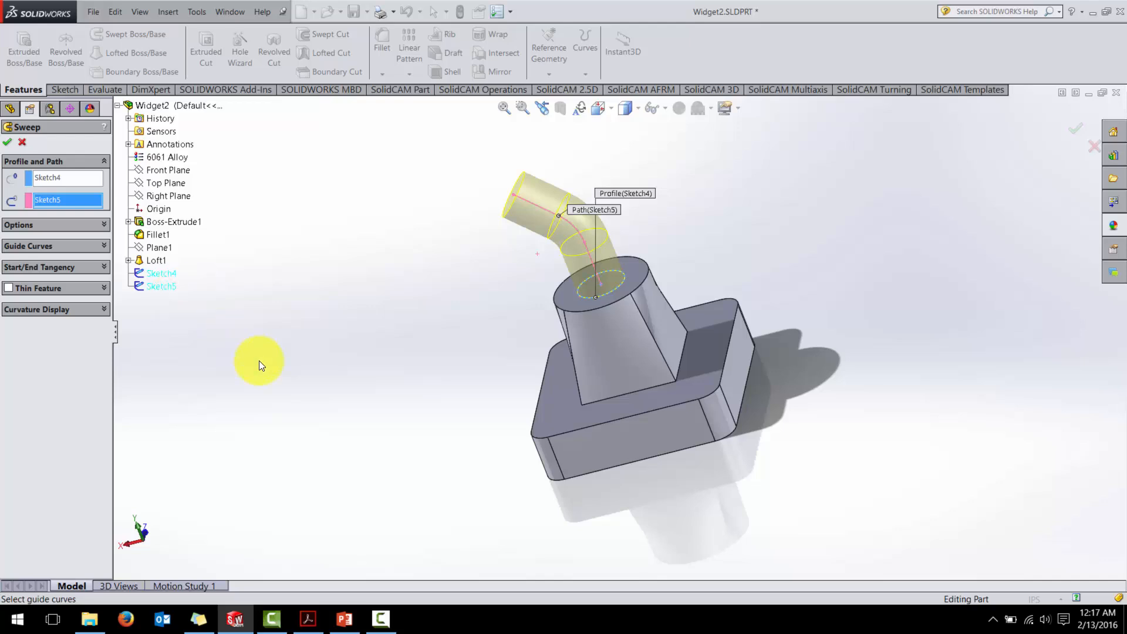
{"action": "left_click", "coordinate": [8, 142]}
{"action": "left_click", "coordinate": [434, 323]}
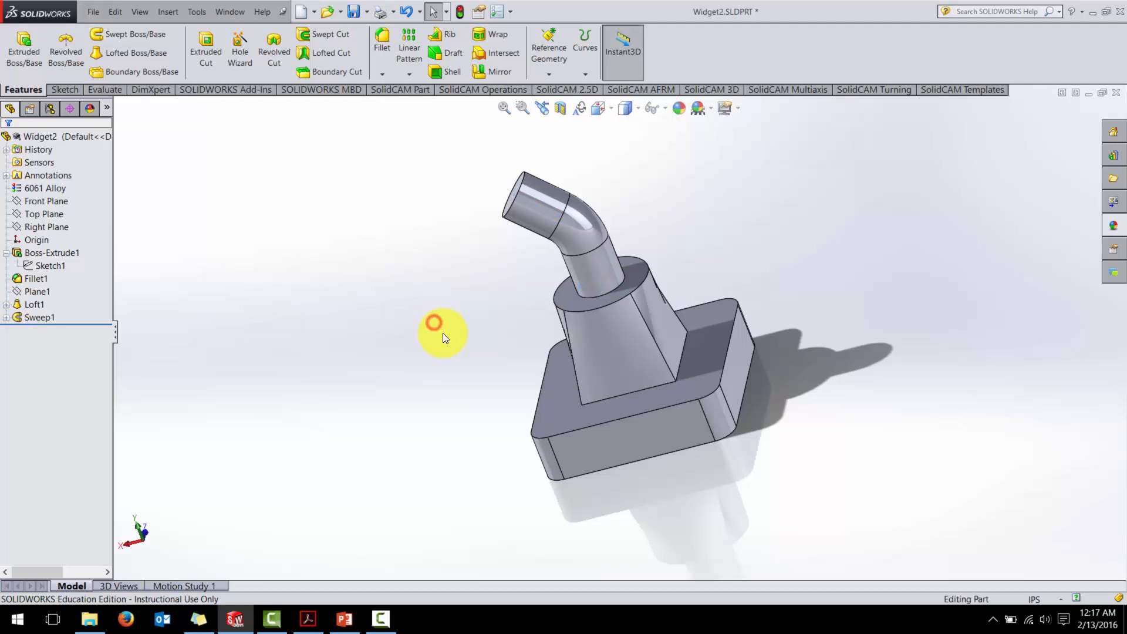
{"action": "middle_click_drag", "start_coordinate": [469, 343], "coordinate": [692, 378]}
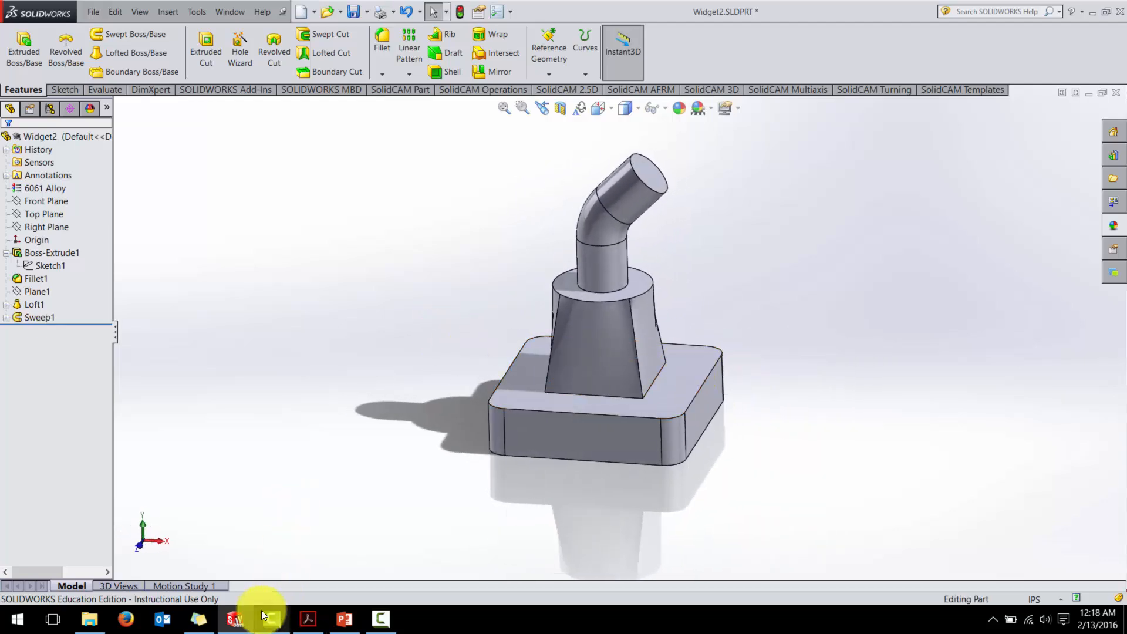
- Check the Widget drawing in Acrobat Reader and start a new sketch on the Front Plane in SolidWorks
{"action": "left_click", "coordinate": [309, 619]}
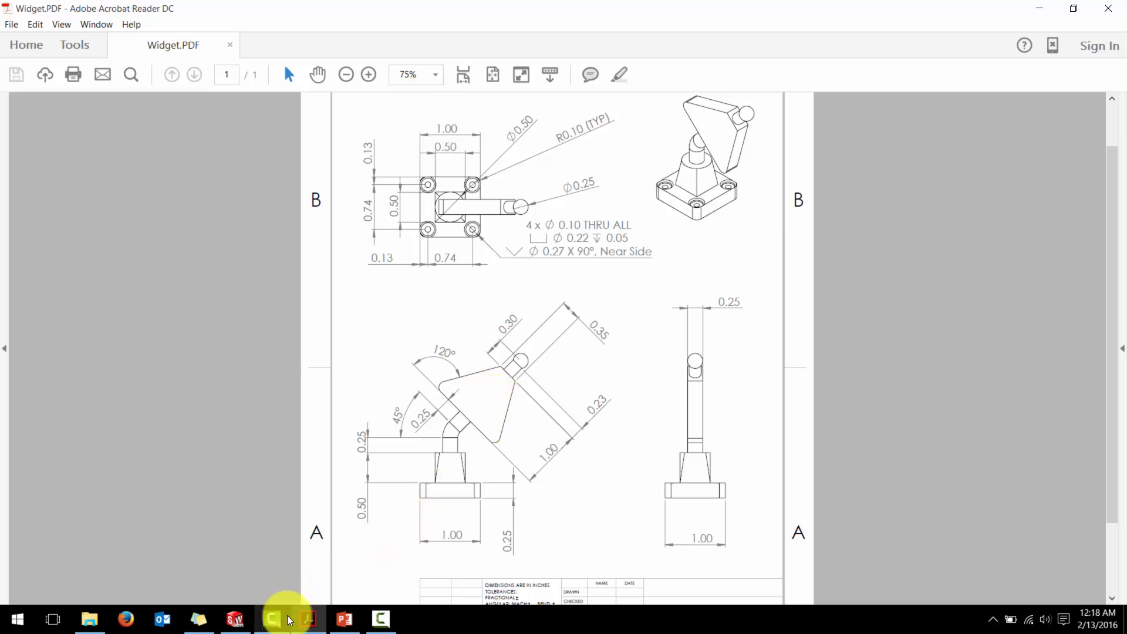
{"action": "left_click", "coordinate": [236, 619]}
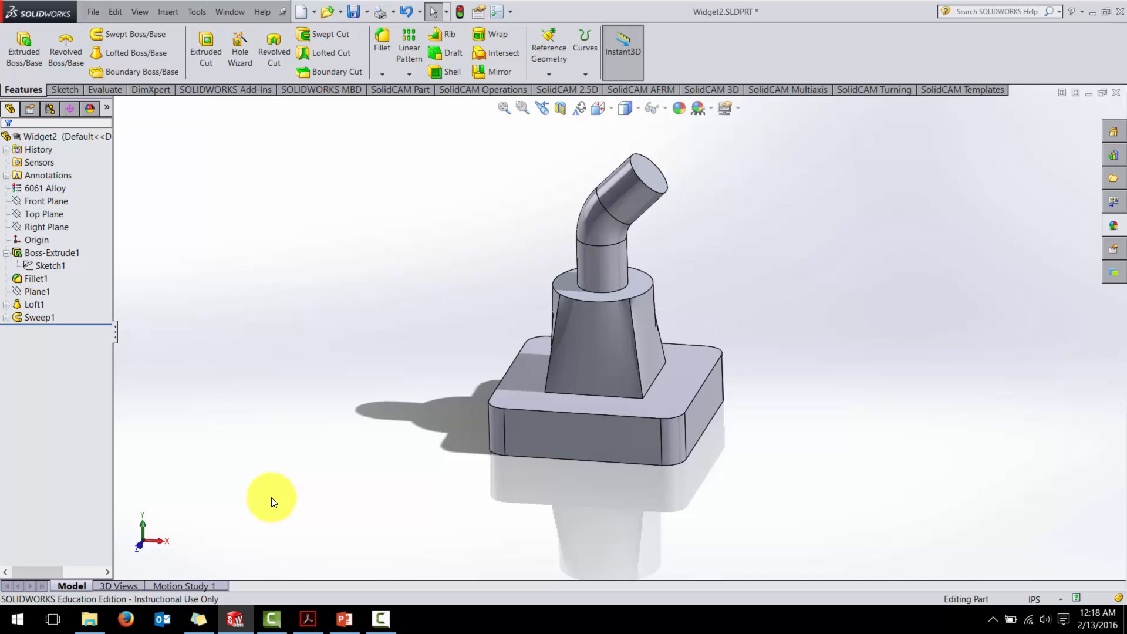
{"action": "left_click", "coordinate": [59, 202]}
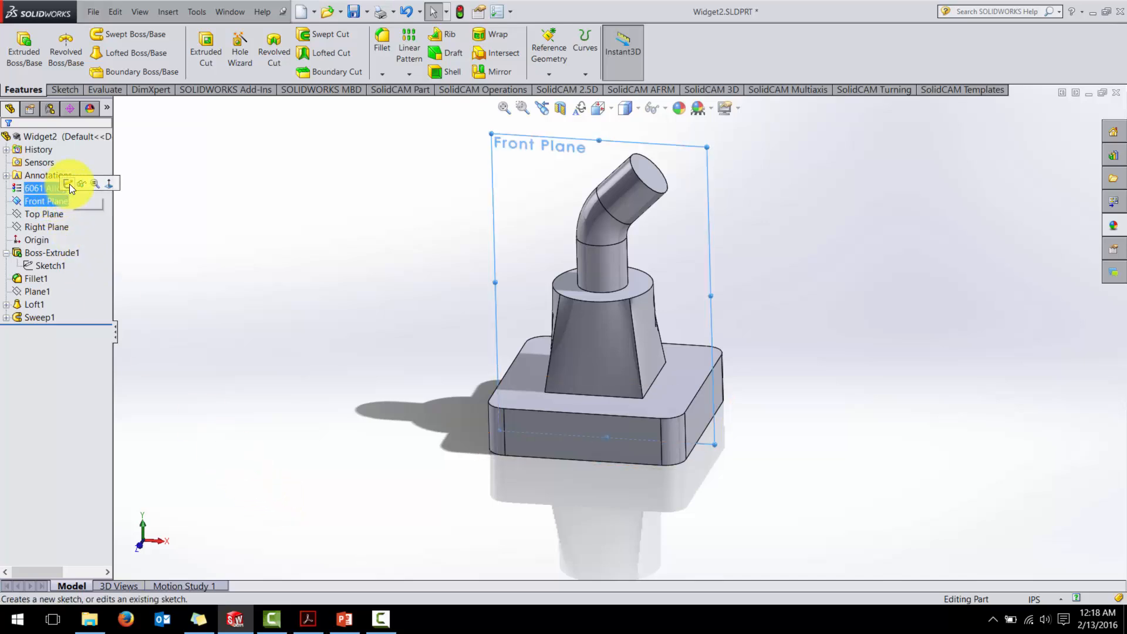
{"action": "left_click", "coordinate": [69, 183]}
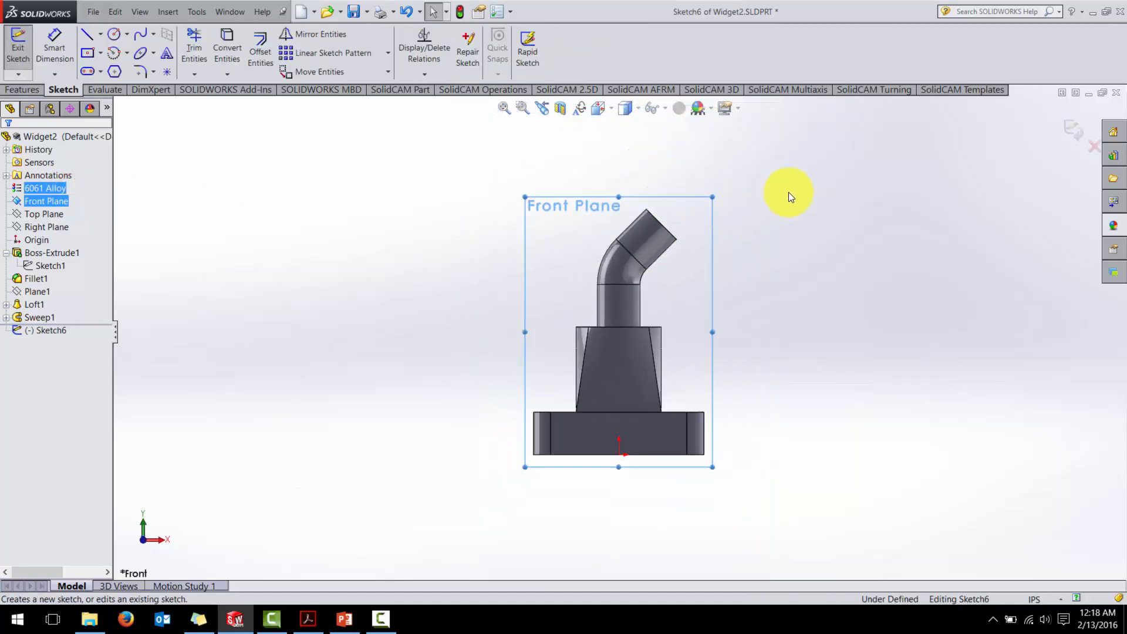
{"action": "scroll", "coordinate": [795, 190], "scroll_direction": "down", "scroll_amount": 2}
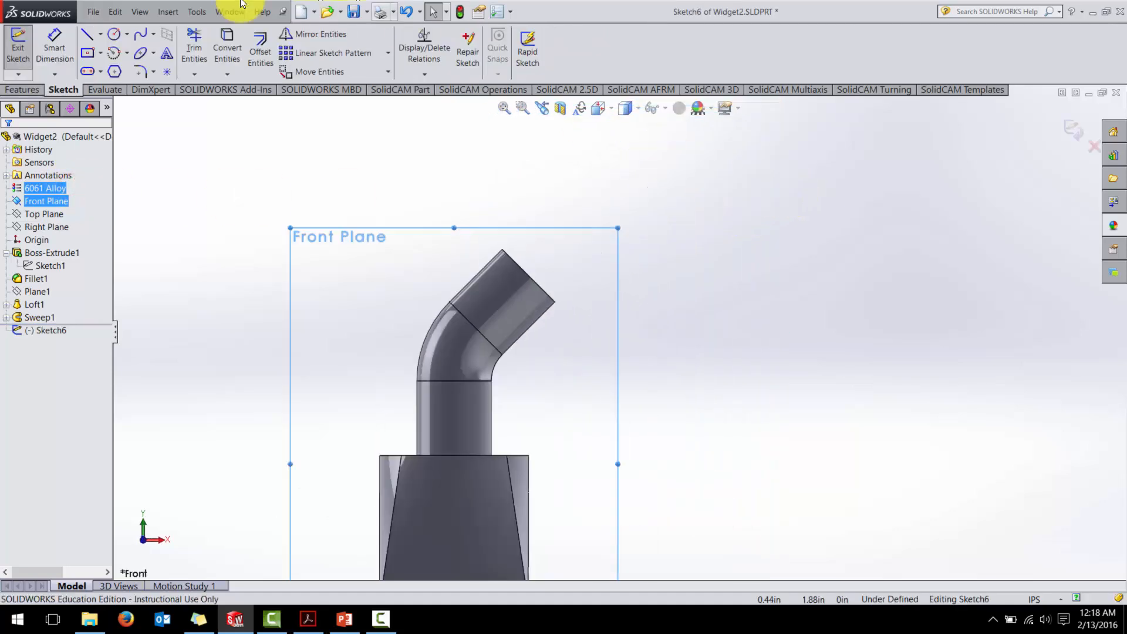
- Sketch a closed four-sided profile from the arm end's midpoint: an outward 45-degree line, followed by sides of about 0.17, 0.71 and 0.51 in
{"action": "left_click", "coordinate": [87, 37]}
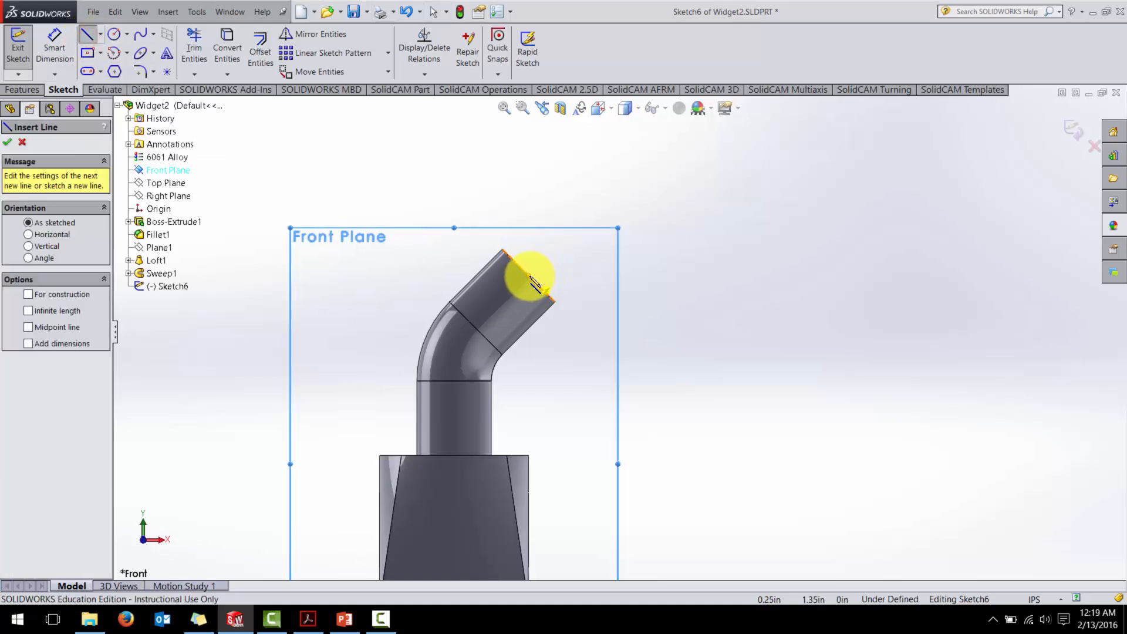
{"action": "left_click", "coordinate": [529, 275]}
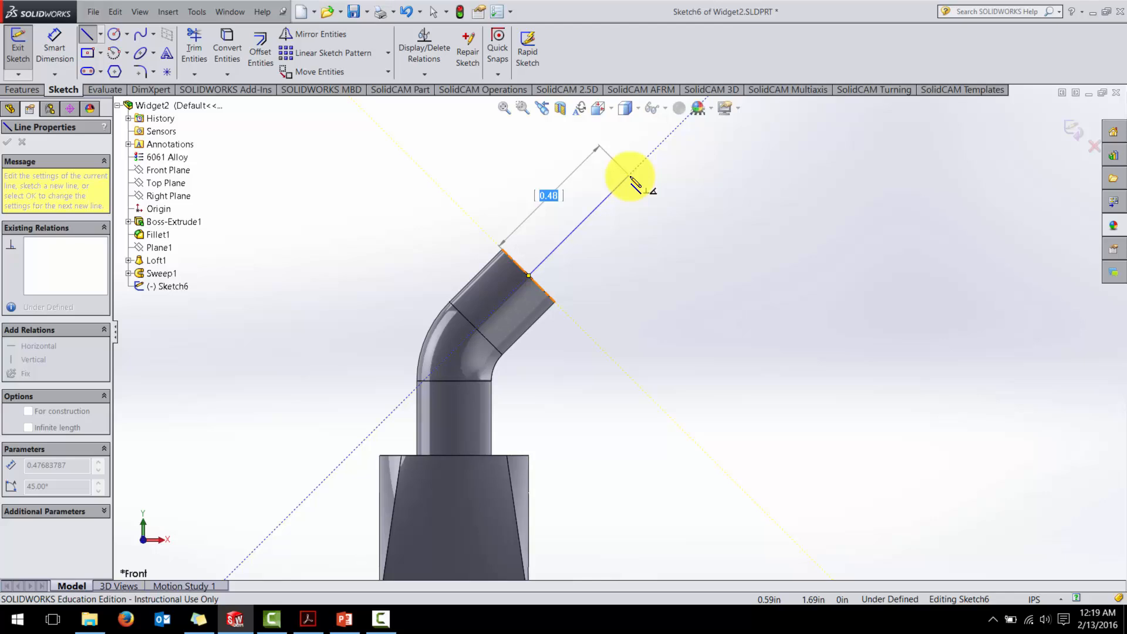
{"action": "left_click", "coordinate": [663, 146]}
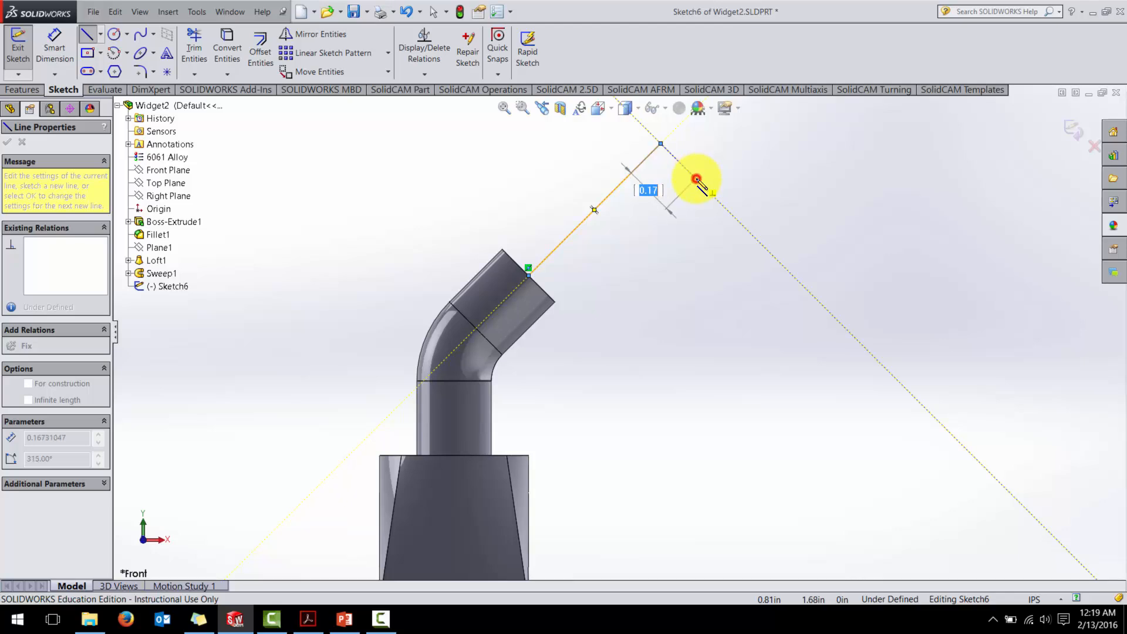
{"action": "left_click", "coordinate": [696, 179]}
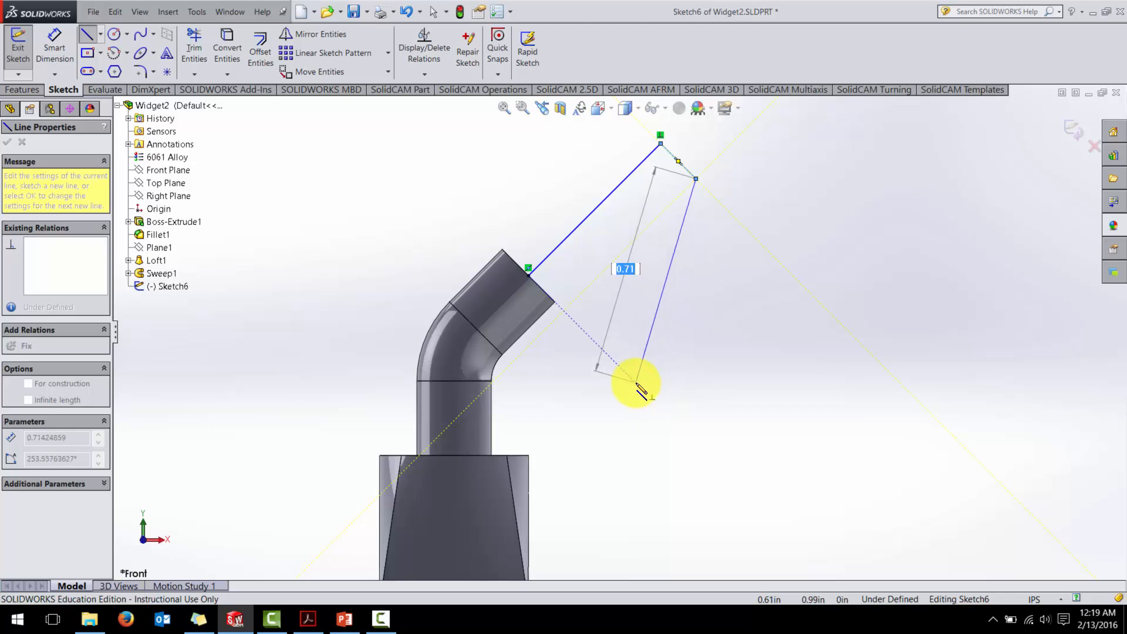
{"action": "left_click", "coordinate": [636, 383]}
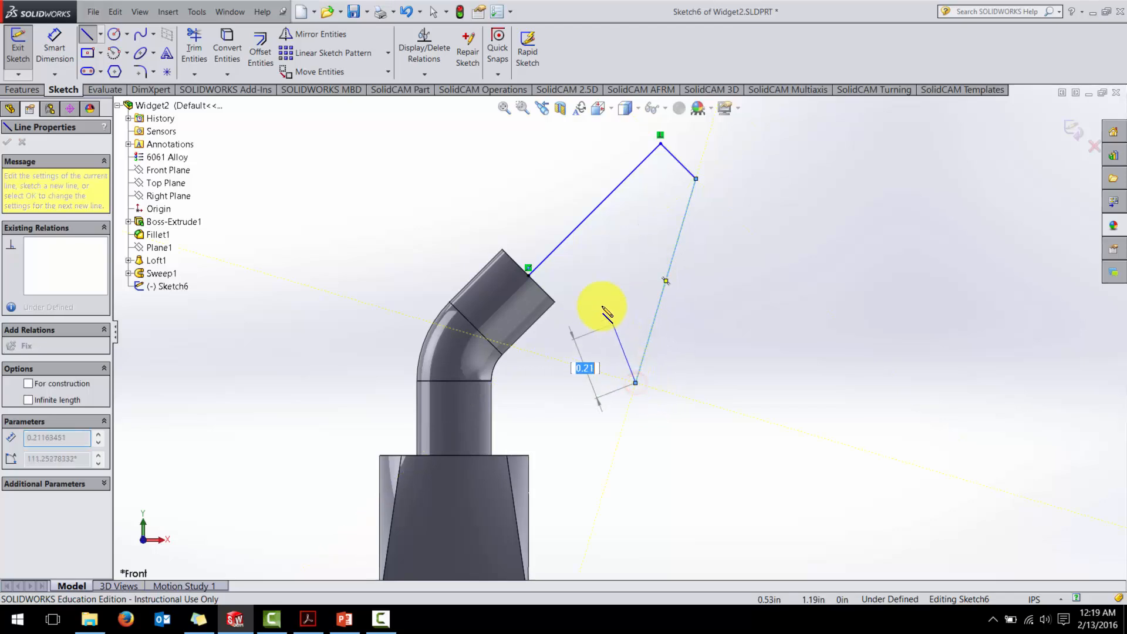
{"action": "left_click", "coordinate": [529, 273]}
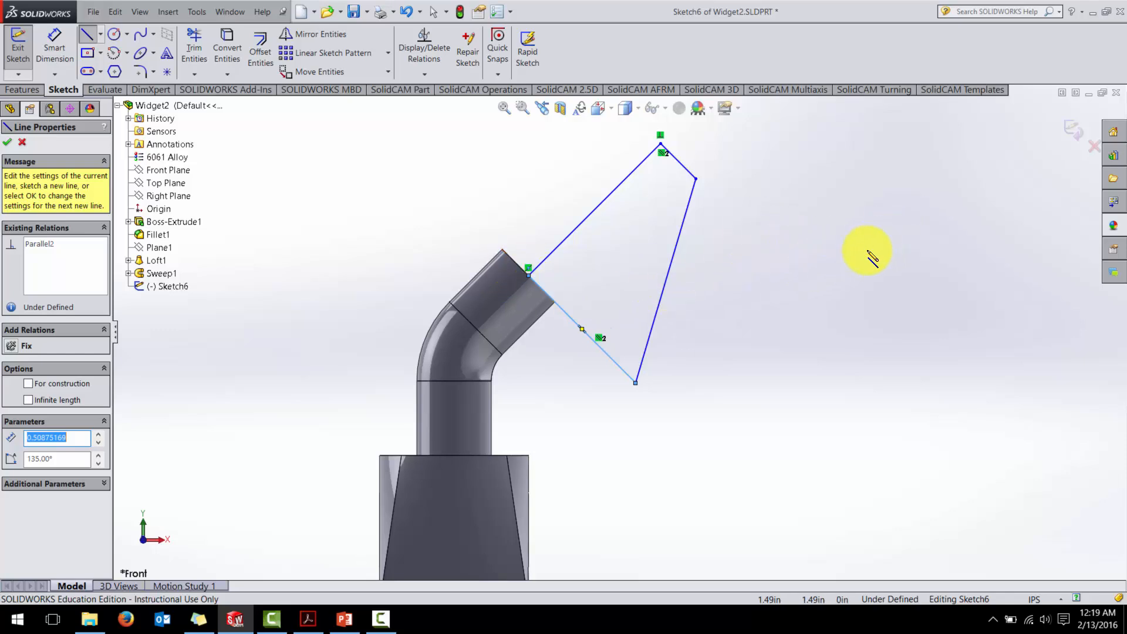
{"action": "key", "text": "Escape"}
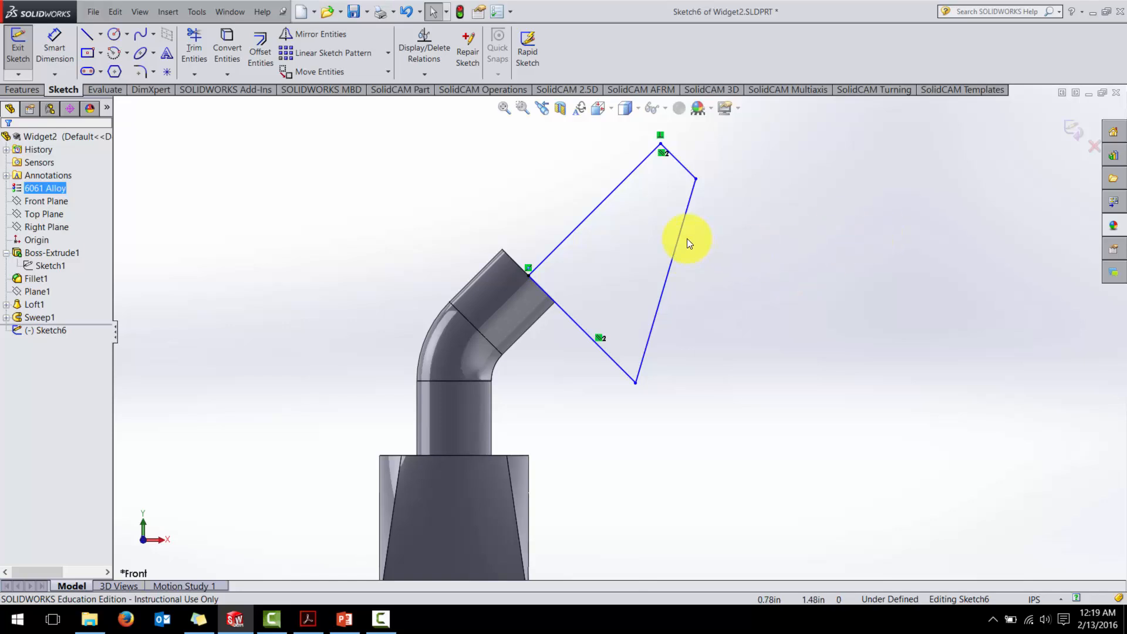
- Dimension the short outer side of the plate profile to .35/2 in
{"action": "left_click", "coordinate": [55, 42]}
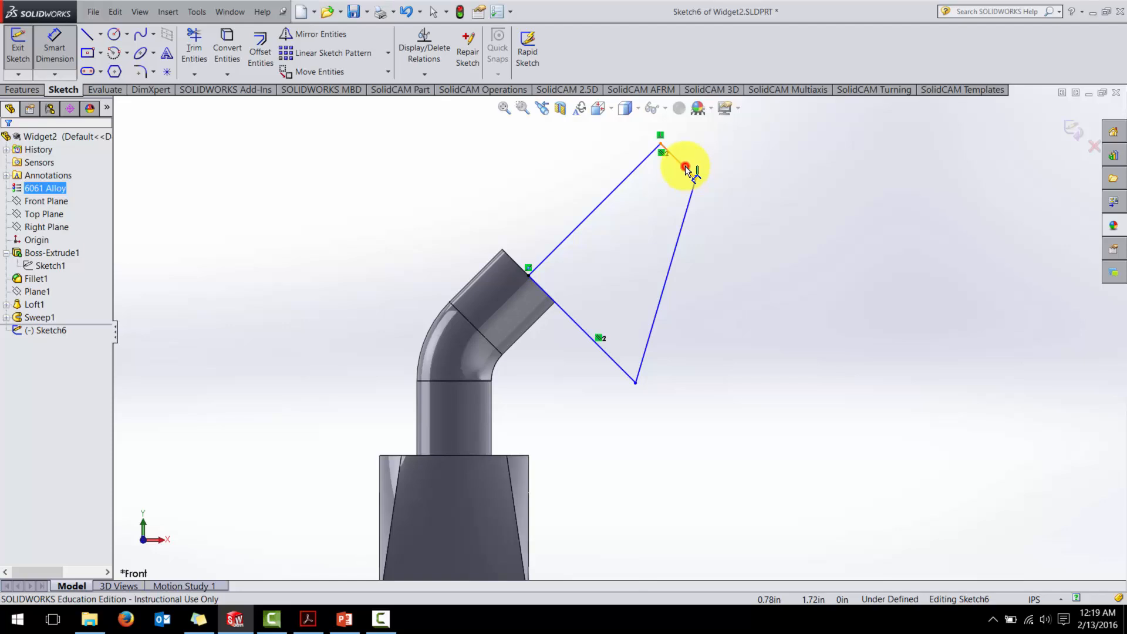
{"action": "left_click", "coordinate": [685, 168]}
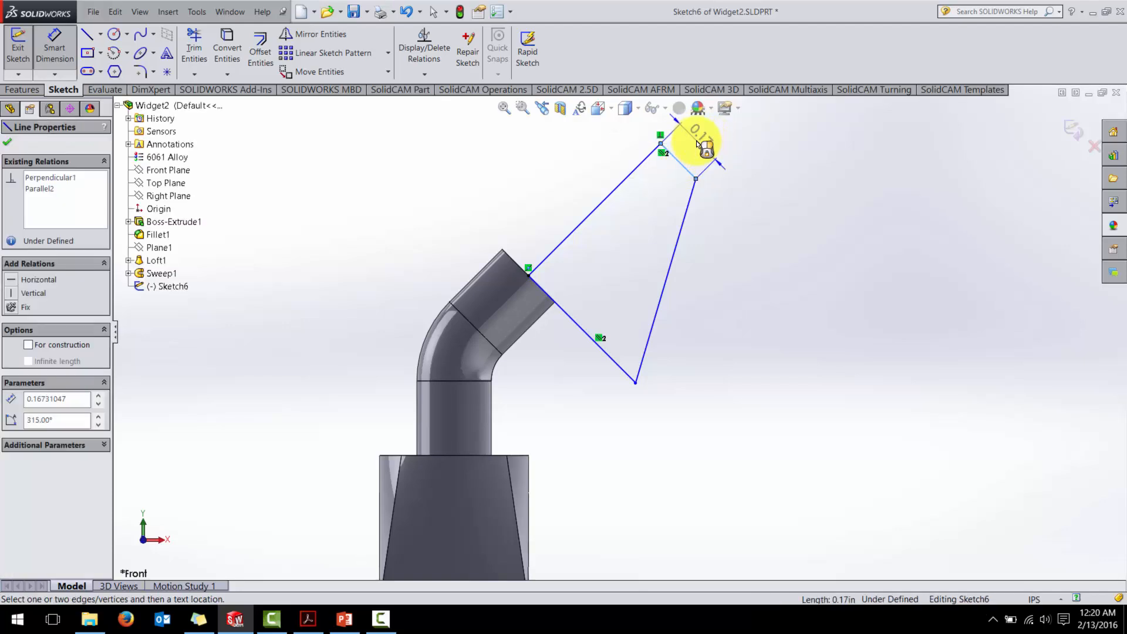
{"action": "scroll", "coordinate": [698, 145], "scroll_direction": "up", "scroll_amount": 2}
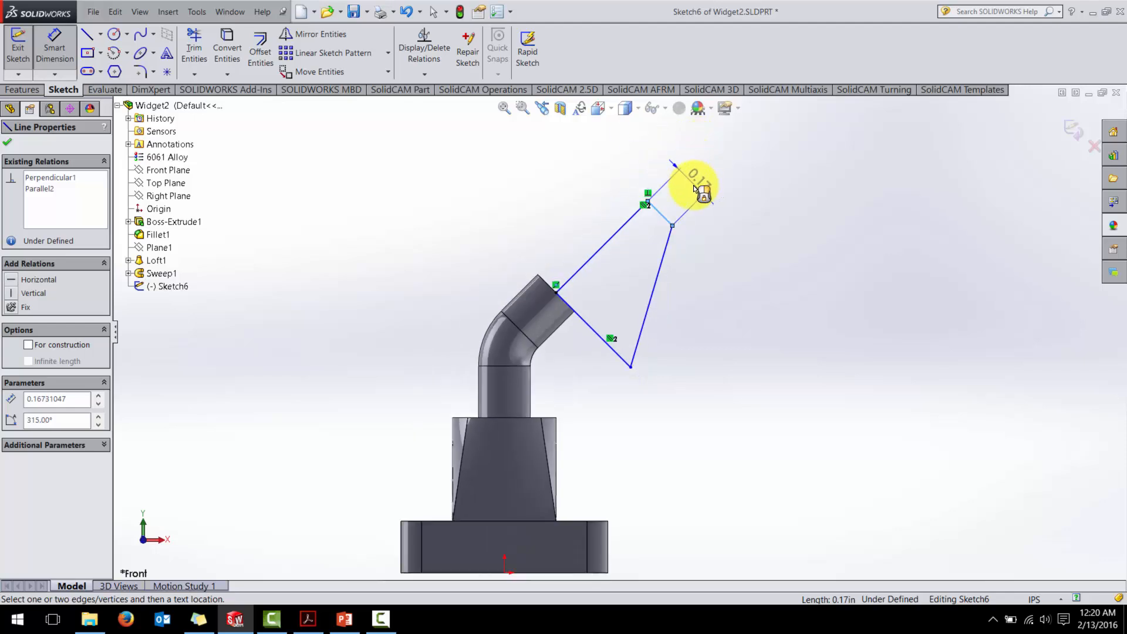
{"action": "scroll", "coordinate": [690, 183], "scroll_direction": "down", "scroll_amount": 2}
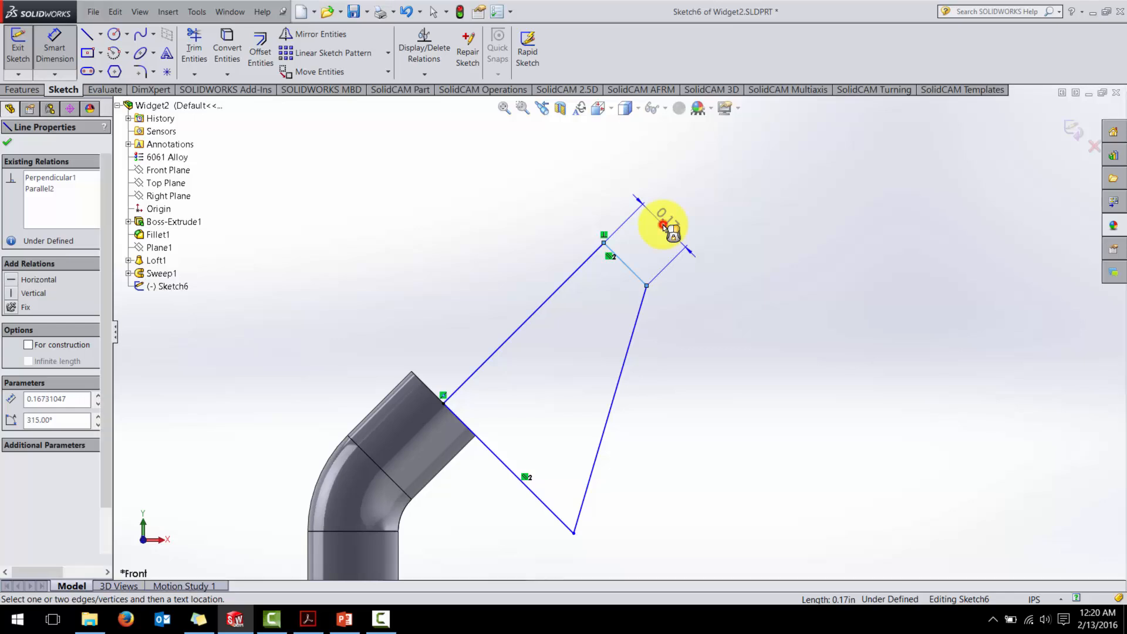
{"action": "left_click", "coordinate": [665, 226]}
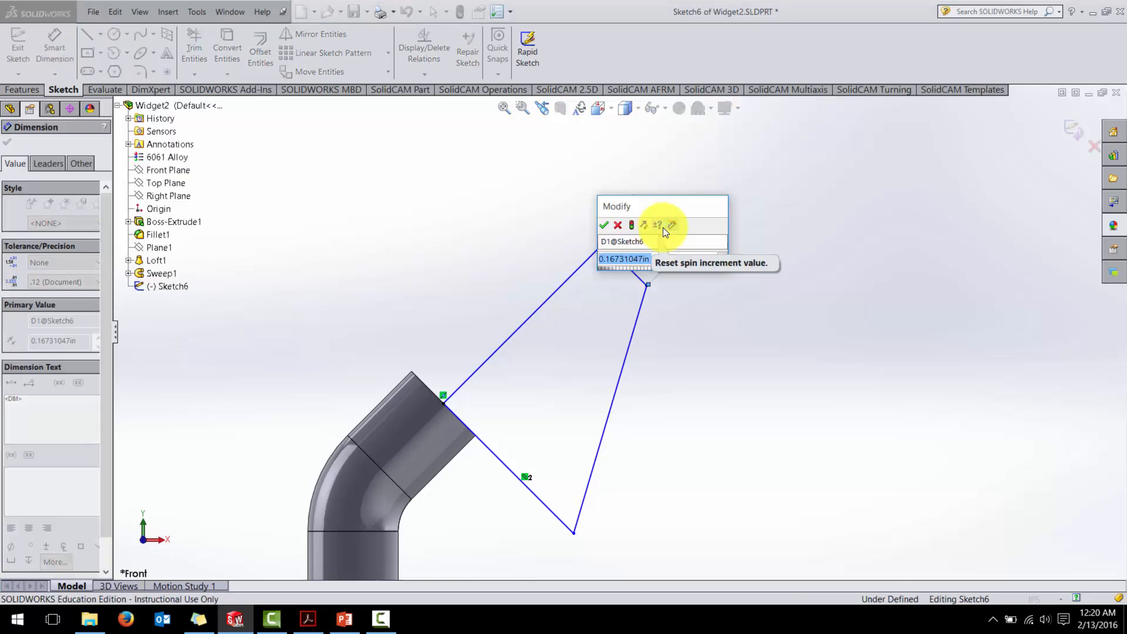
{"action": "type", "text": ".35/2"}
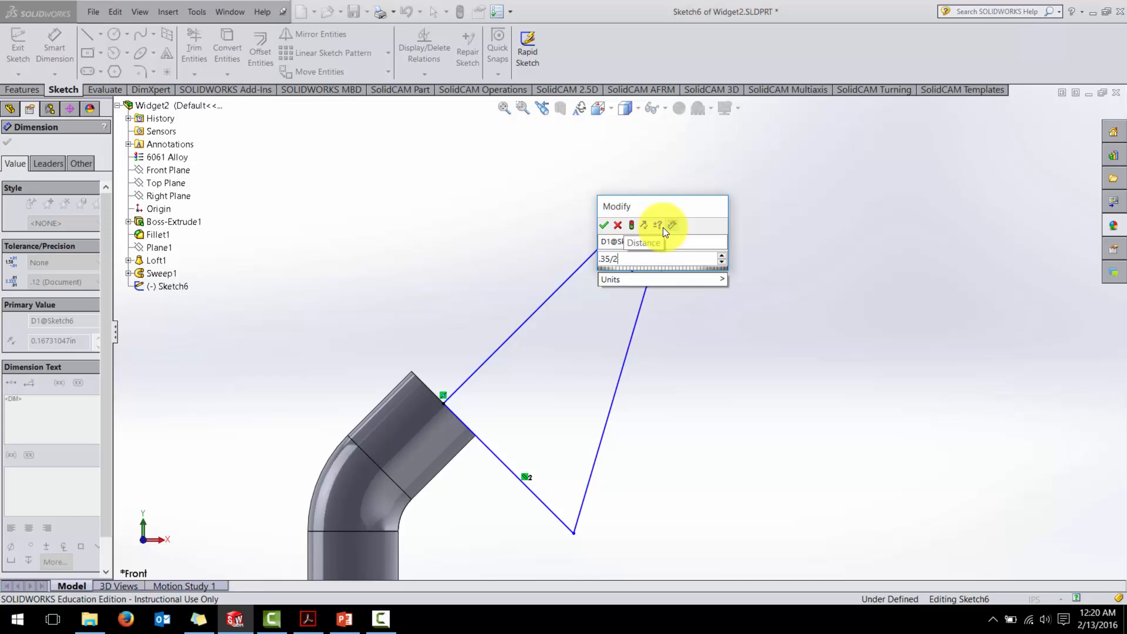
{"action": "key", "text": "Return"}
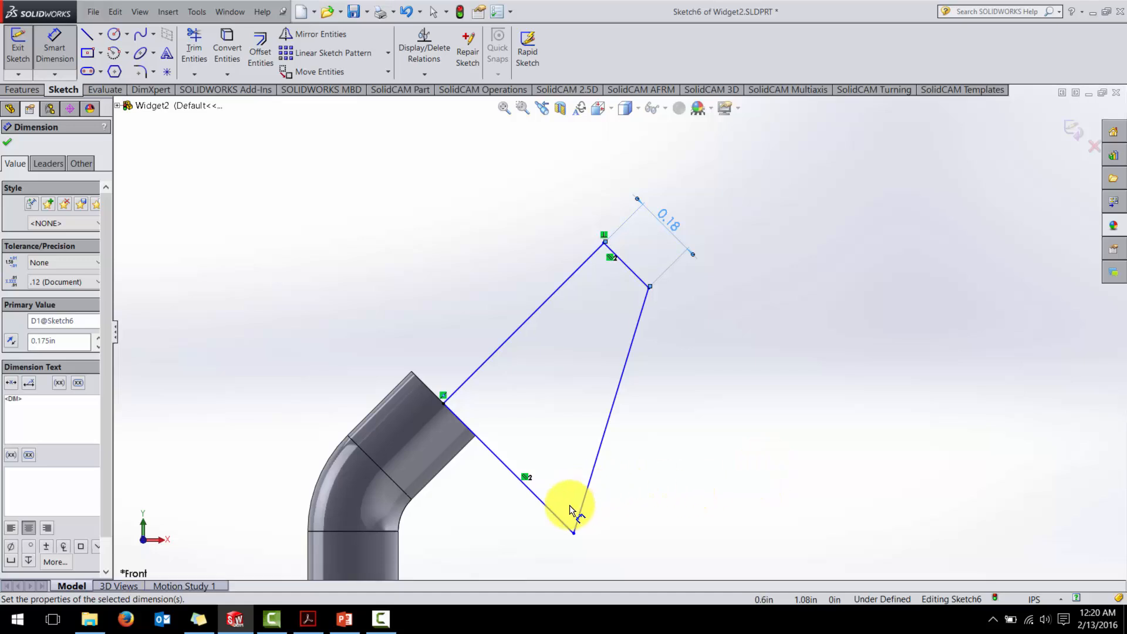
- Dimension the distance between the profile's two parallel sides to 1 in
{"action": "left_click", "coordinate": [558, 515]}
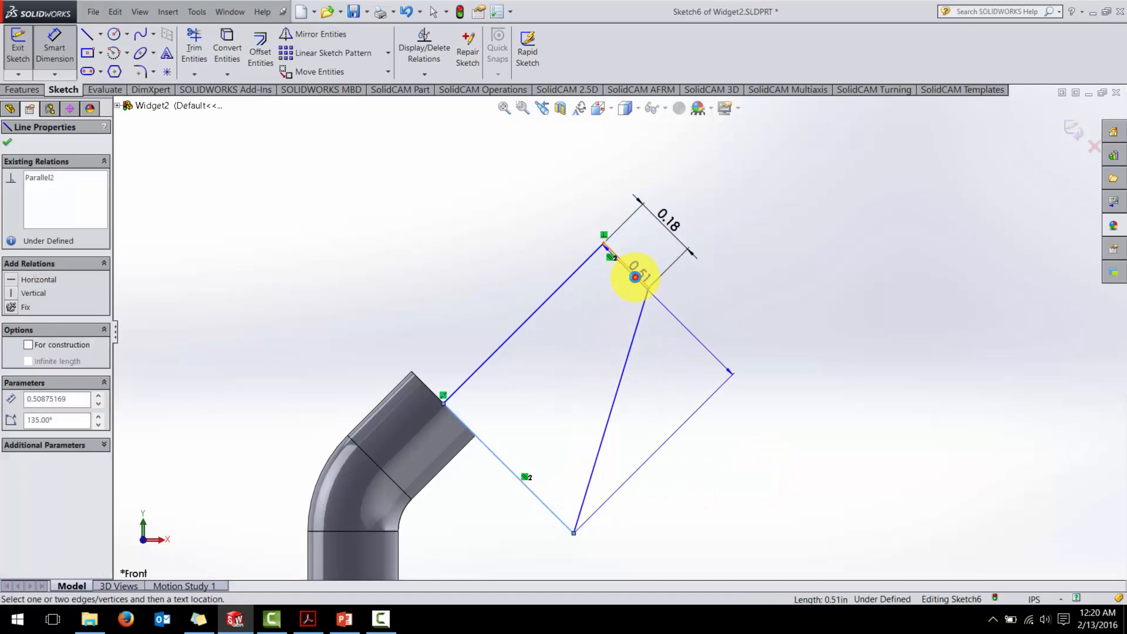
{"action": "left_click", "coordinate": [634, 277]}
{"action": "left_click", "coordinate": [735, 473]}
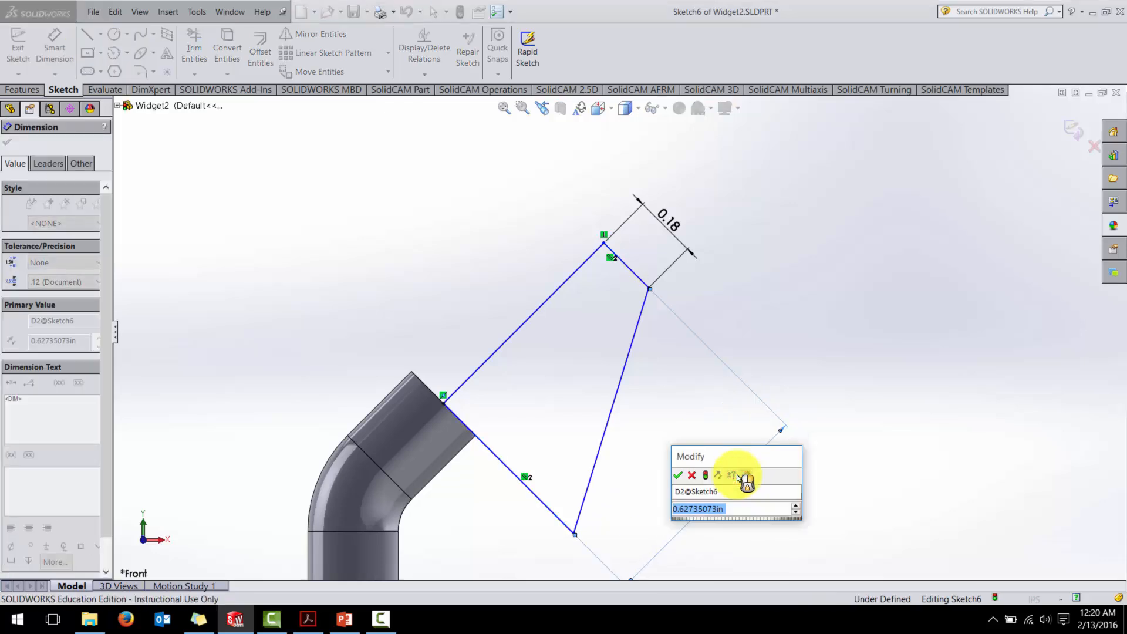
{"action": "type", "text": "1"}
{"action": "key", "text": "Return"}
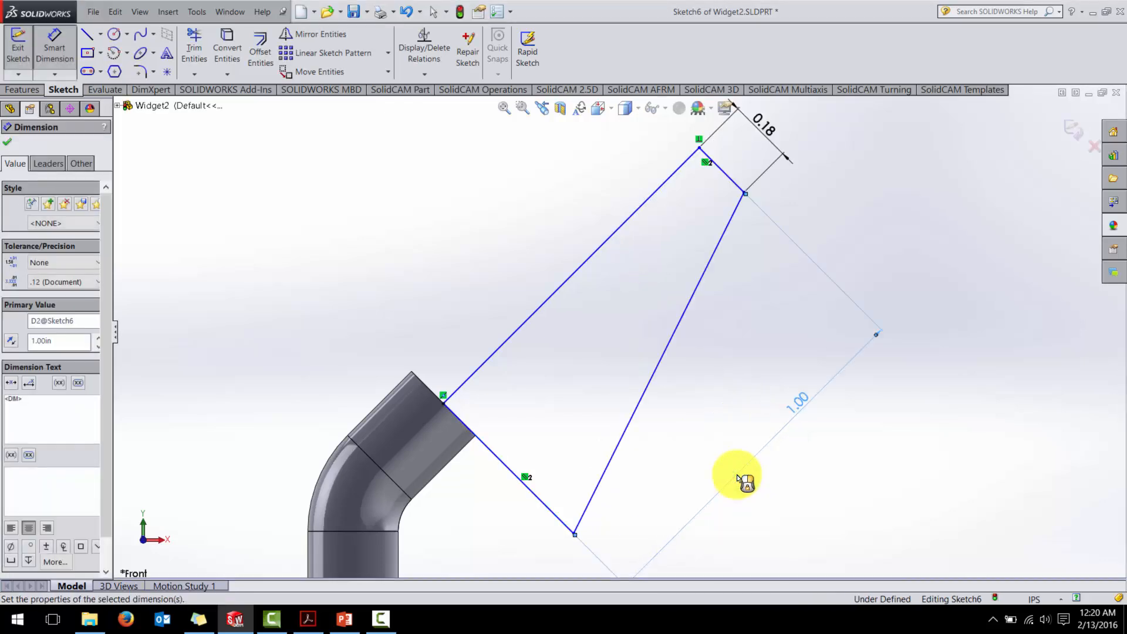
- Dimension the angle between the profile's slanted side and its long parallel side to 60 degrees
{"action": "left_click", "coordinate": [587, 509]}
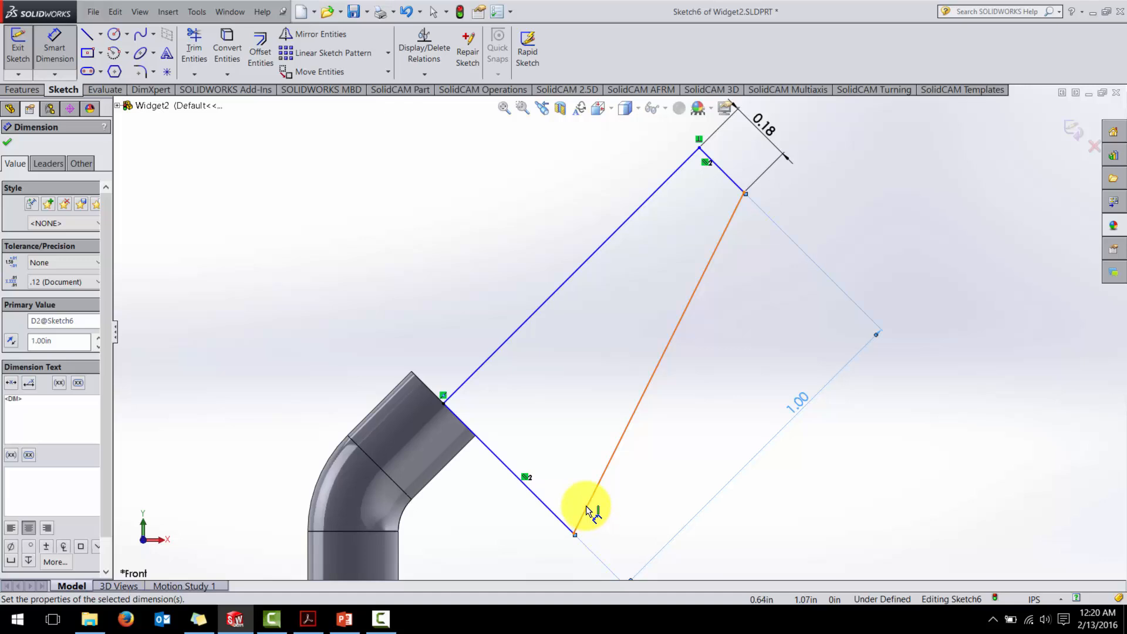
{"action": "left_click", "coordinate": [545, 507]}
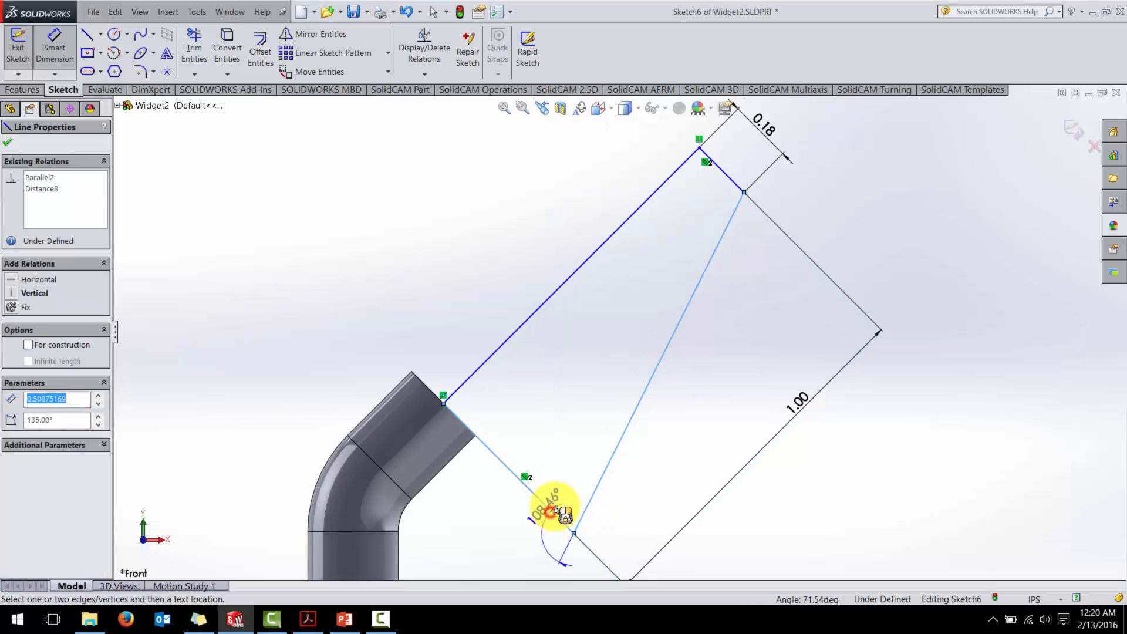
{"action": "left_click", "coordinate": [562, 473]}
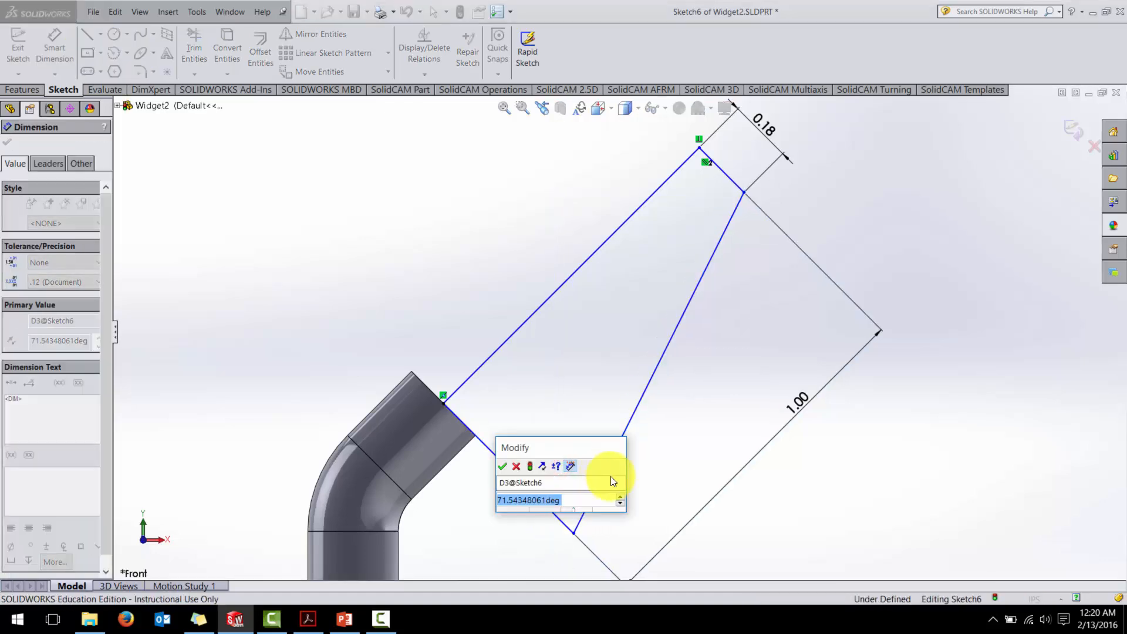
{"action": "type", "text": "60"}
{"action": "key", "text": "Return"}
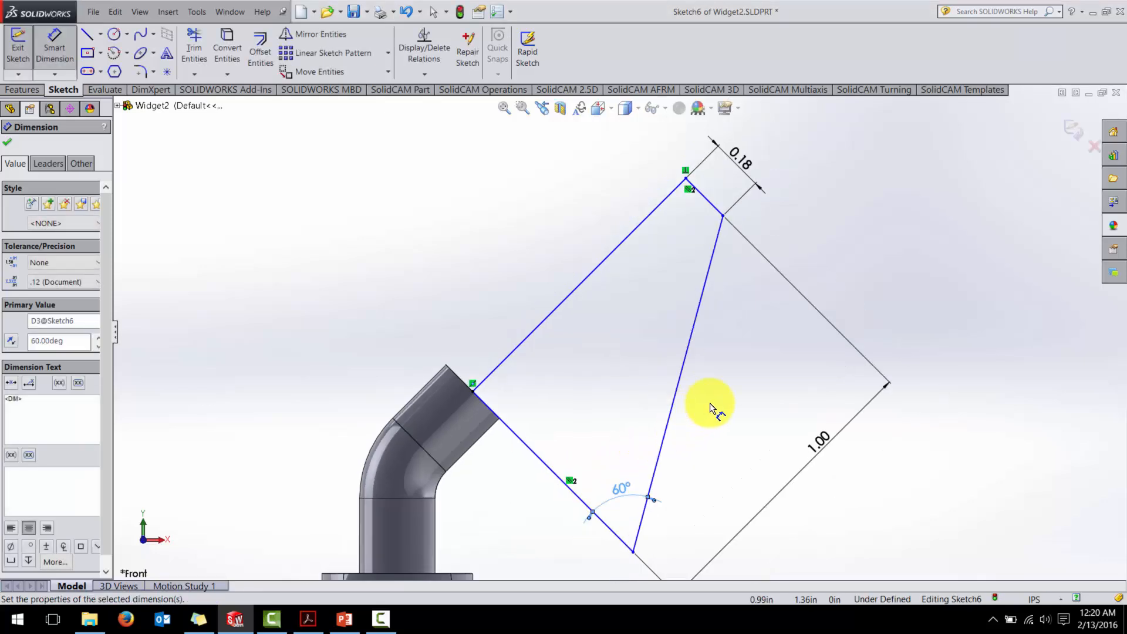
{"action": "scroll", "coordinate": [709, 403], "scroll_direction": "up", "scroll_amount": 1}
{"action": "scroll", "coordinate": [695, 462], "scroll_direction": "down", "scroll_amount": 1}
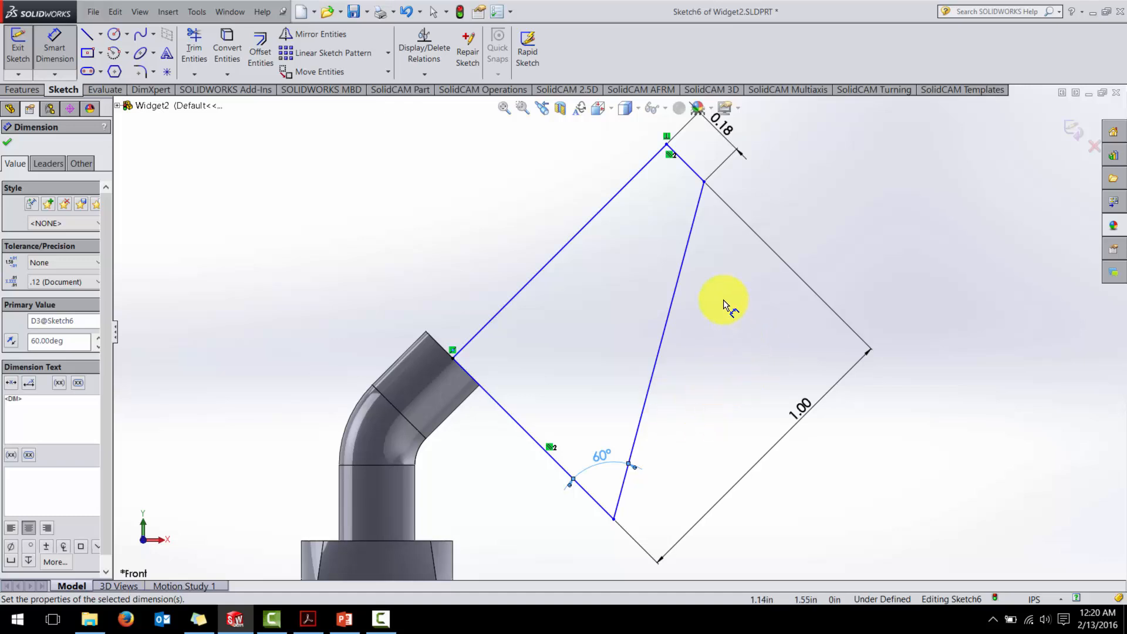
{"action": "key", "text": "Escape"}
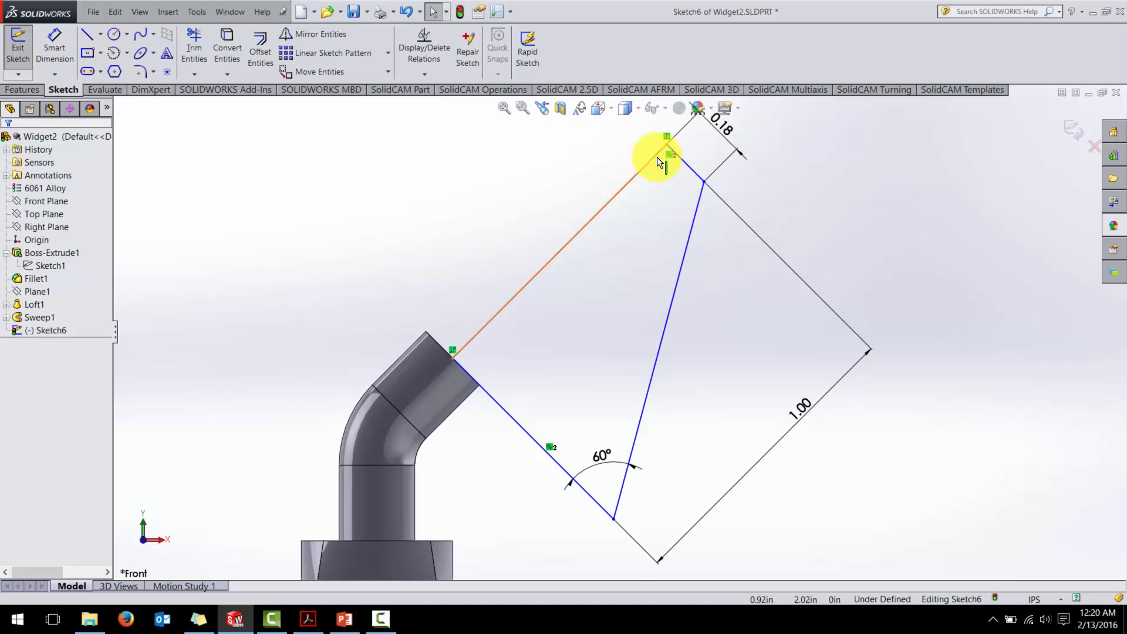
- Swing the profile around the arm end's midpoint by its 1 in side to test its remaining freedom
{"action": "mouse_move", "coordinate": [657, 157]}
{"action": "left_mouse_down"}
{"action": "mouse_move", "coordinate": [616, 146]}
{"action": "mouse_move", "coordinate": [687, 246]}
{"action": "mouse_move", "coordinate": [599, 176]}
{"action": "mouse_move", "coordinate": [609, 192]}
{"action": "left_mouse_up"}
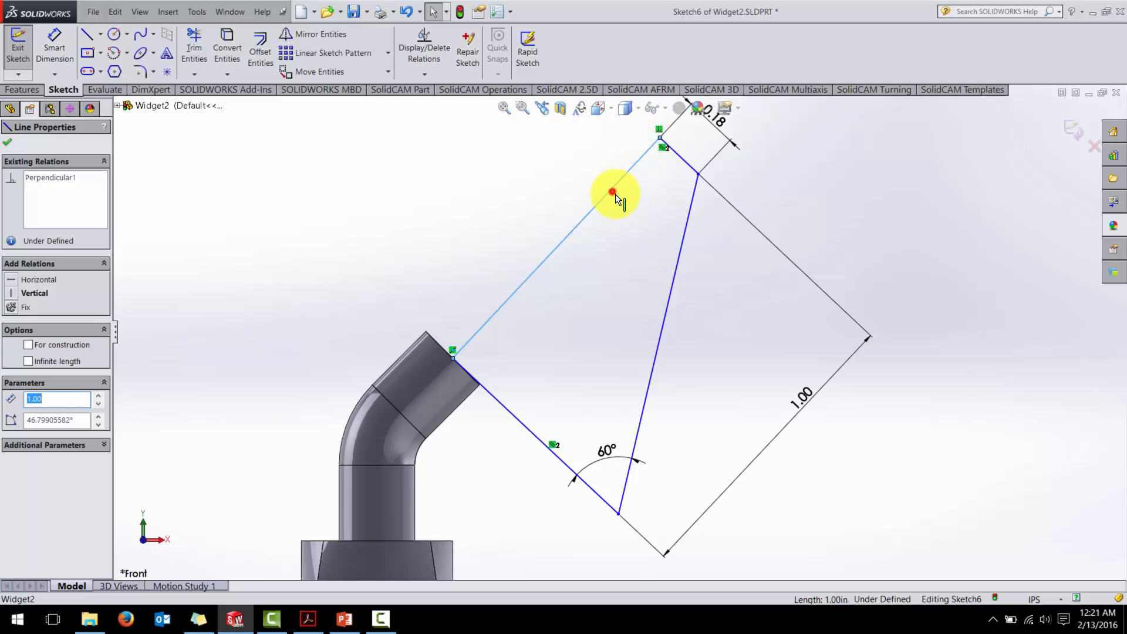
{"action": "mouse_move", "coordinate": [616, 194]}
{"action": "left_mouse_down"}
{"action": "mouse_move", "coordinate": [645, 239]}
{"action": "mouse_move", "coordinate": [557, 190]}
{"action": "mouse_move", "coordinate": [541, 206]}
{"action": "mouse_move", "coordinate": [606, 297]}
{"action": "mouse_move", "coordinate": [576, 234]}
{"action": "mouse_move", "coordinate": [537, 218]}
{"action": "mouse_move", "coordinate": [578, 262]}
{"action": "mouse_move", "coordinate": [565, 249]}
{"action": "mouse_move", "coordinate": [567, 273]}
{"action": "left_mouse_up"}
{"action": "left_click", "coordinate": [586, 350]}
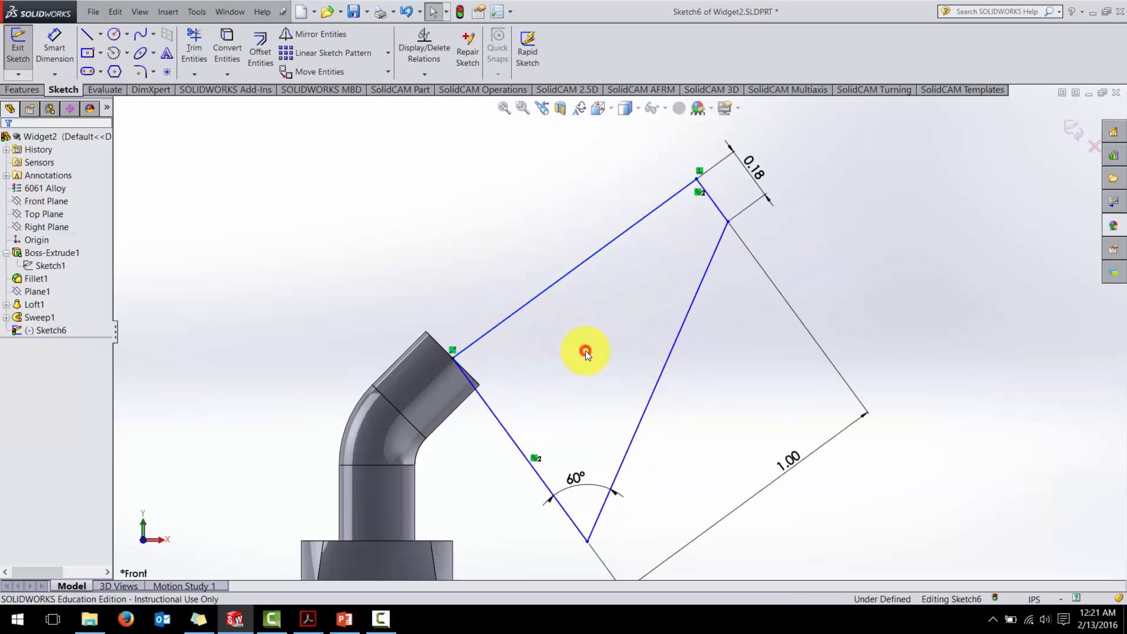
- Add a perpendicular relation between the profile's 1 in side and the arm's end edge, and close the sketch
{"action": "left_click", "coordinate": [424, 74]}
{"action": "left_click", "coordinate": [436, 100]}
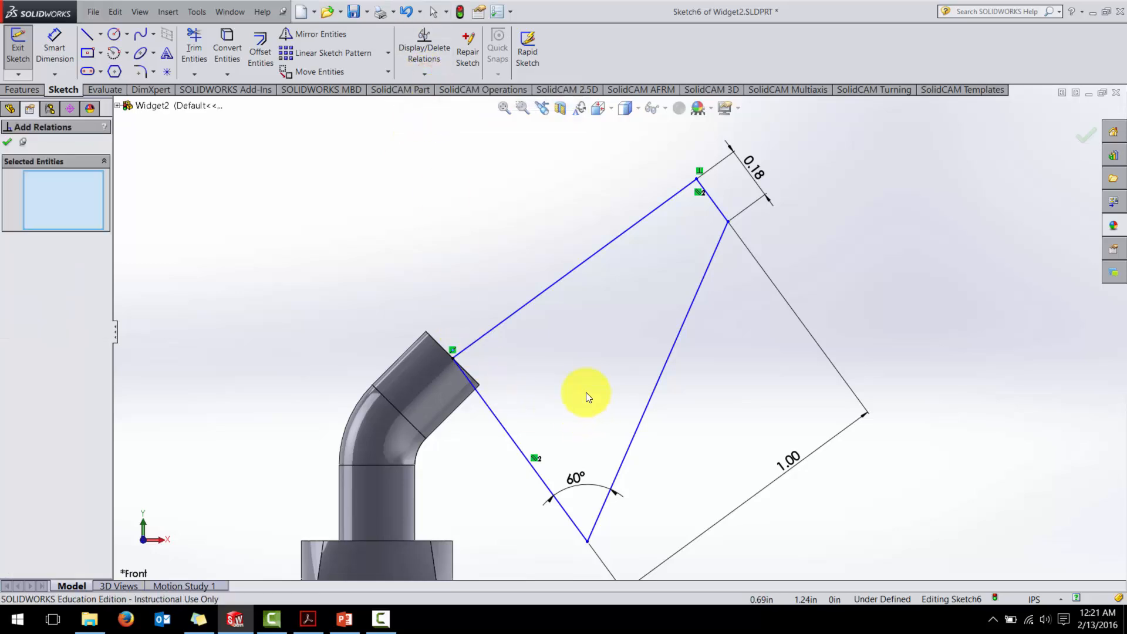
{"action": "left_click", "coordinate": [530, 302]}
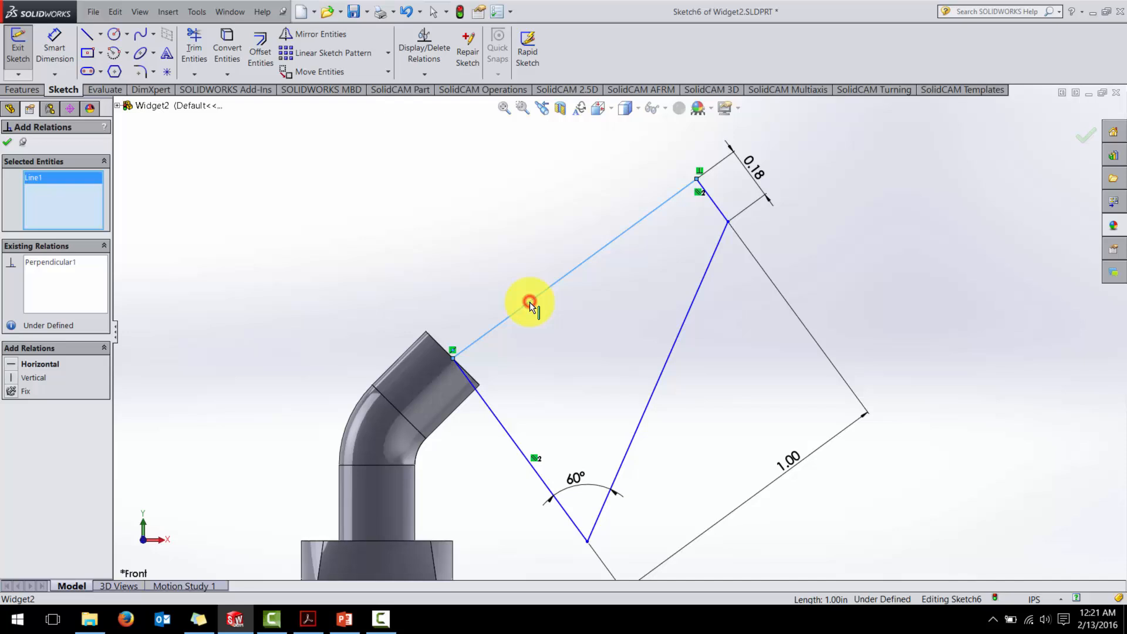
{"action": "left_click", "coordinate": [473, 378]}
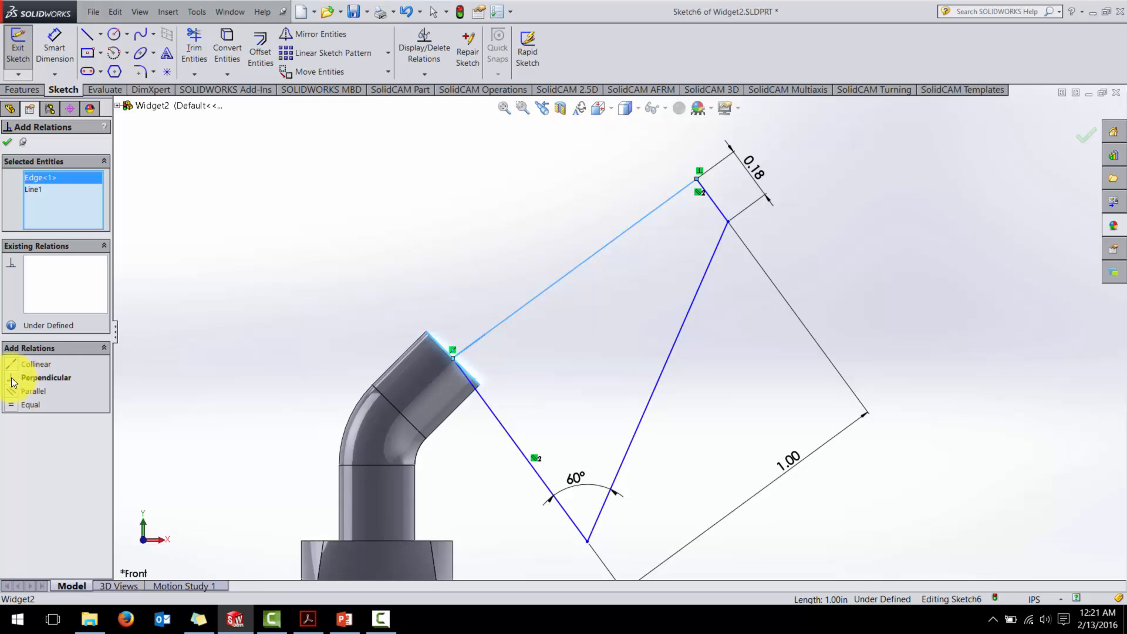
{"action": "left_click", "coordinate": [11, 379]}
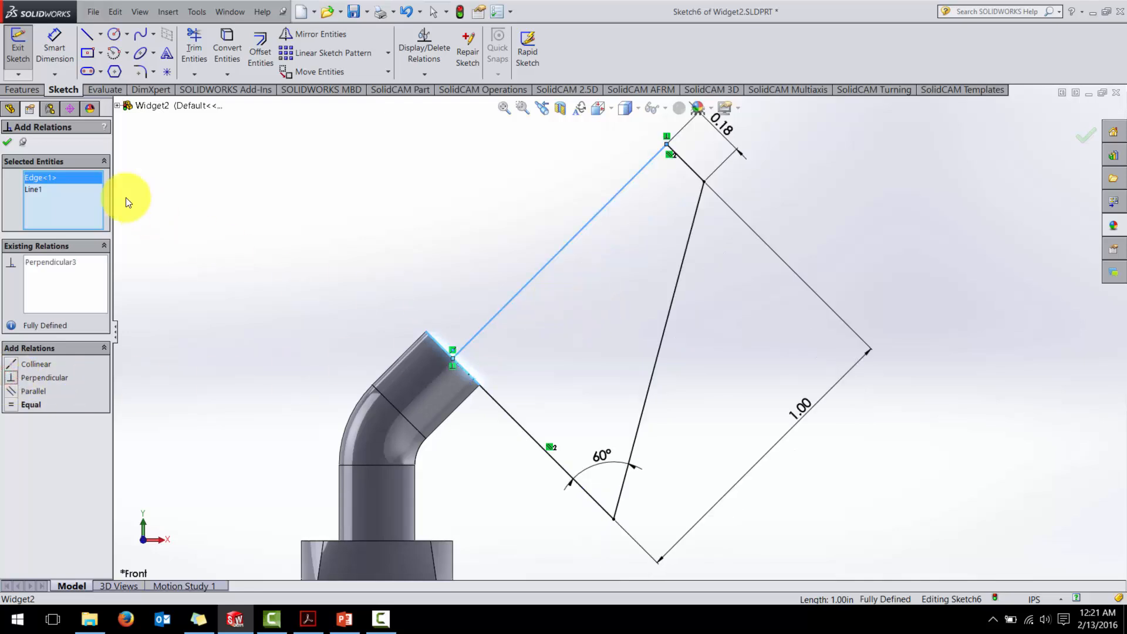
{"action": "left_click", "coordinate": [8, 142]}
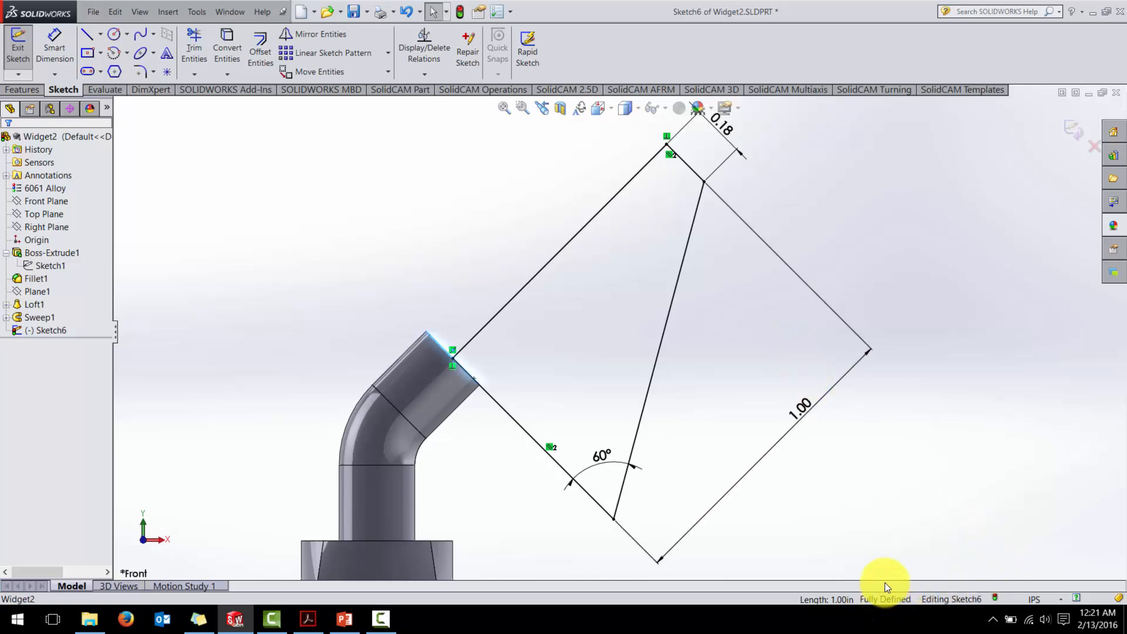
{"action": "left_click", "coordinate": [732, 368]}
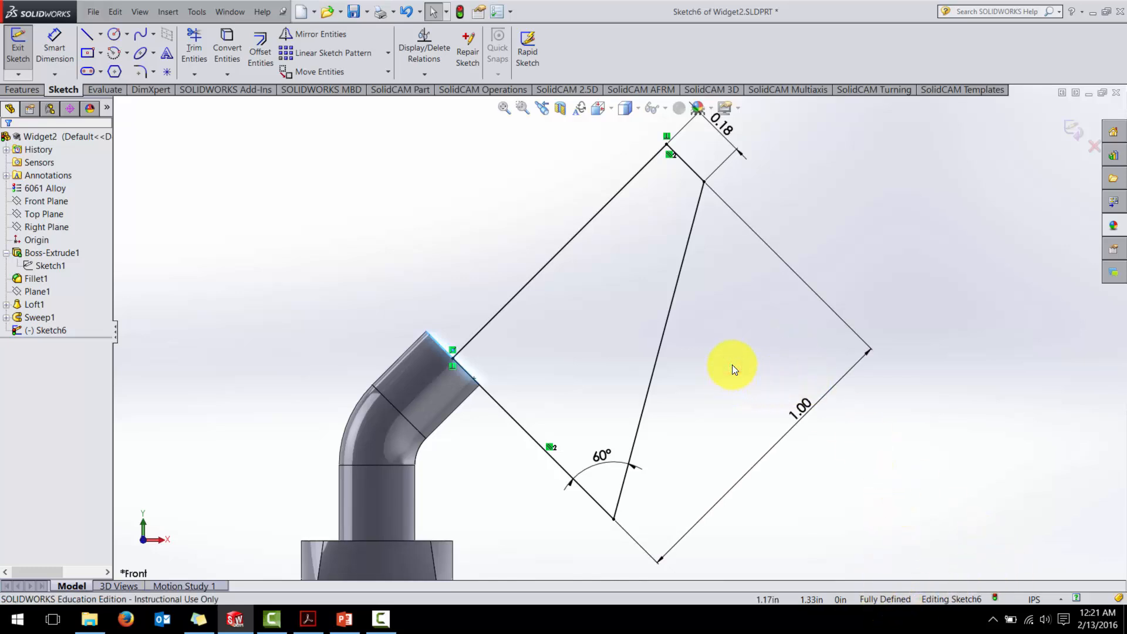
{"action": "left_click", "coordinate": [1069, 130]}
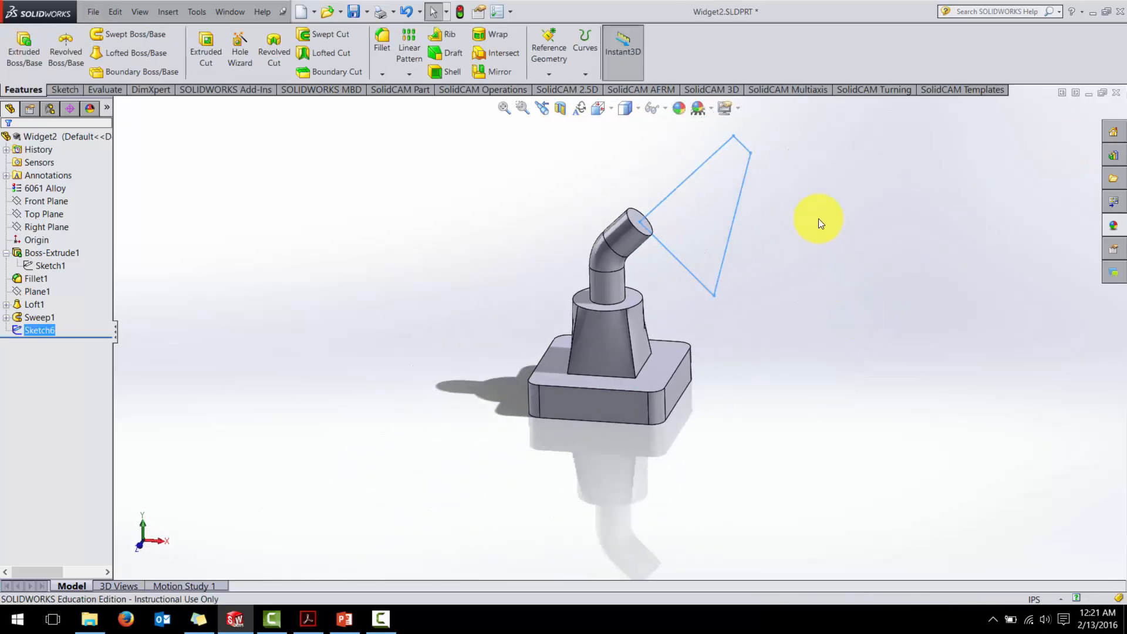
- Extrude the plate profile 0.25 in with the Mid Plane end condition and merged result, and save the part
{"action": "mouse_move", "coordinate": [820, 223]}
{"action": "middle_mouse_down"}
{"action": "mouse_move", "coordinate": [795, 221]}
{"action": "mouse_move", "coordinate": [788, 270]}
{"action": "middle_mouse_up"}
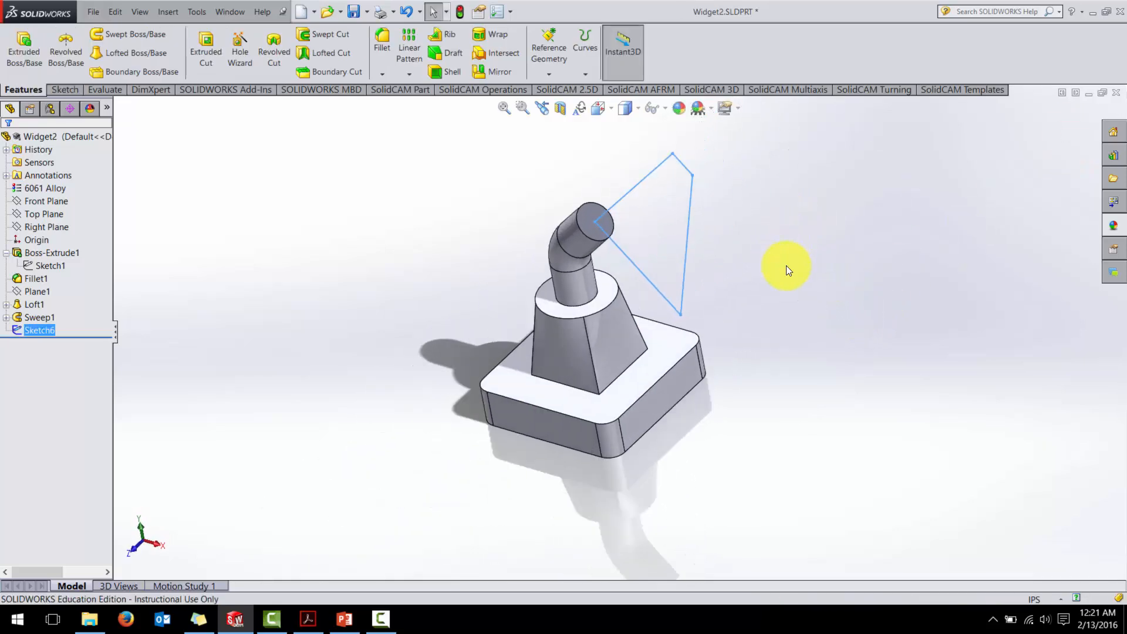
{"action": "left_click", "coordinate": [41, 331]}
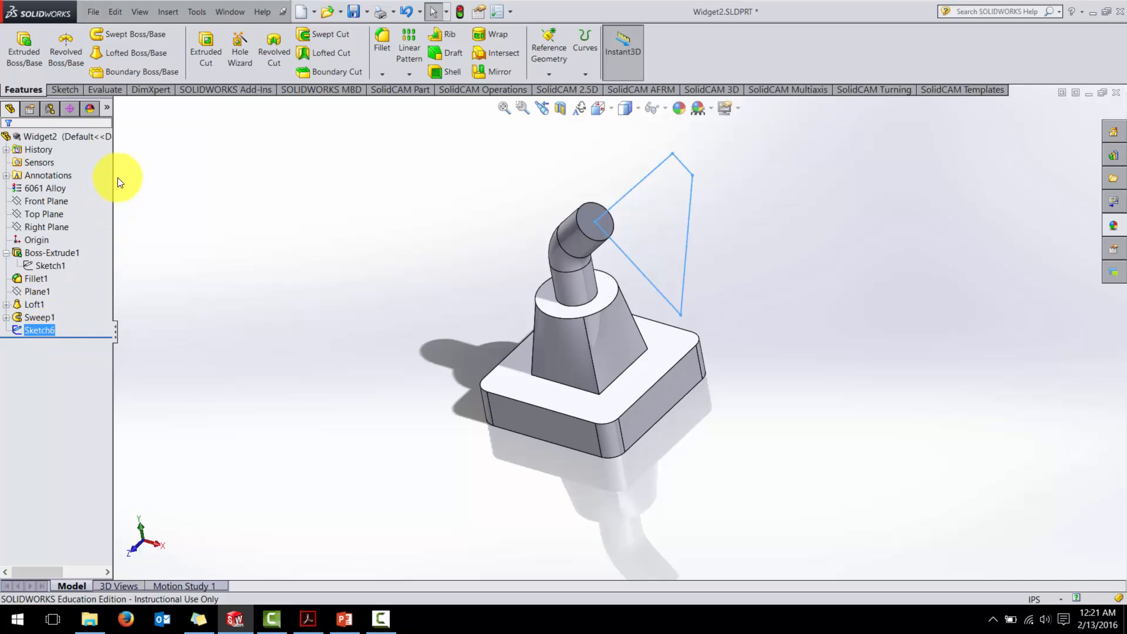
{"action": "left_click", "coordinate": [24, 53]}
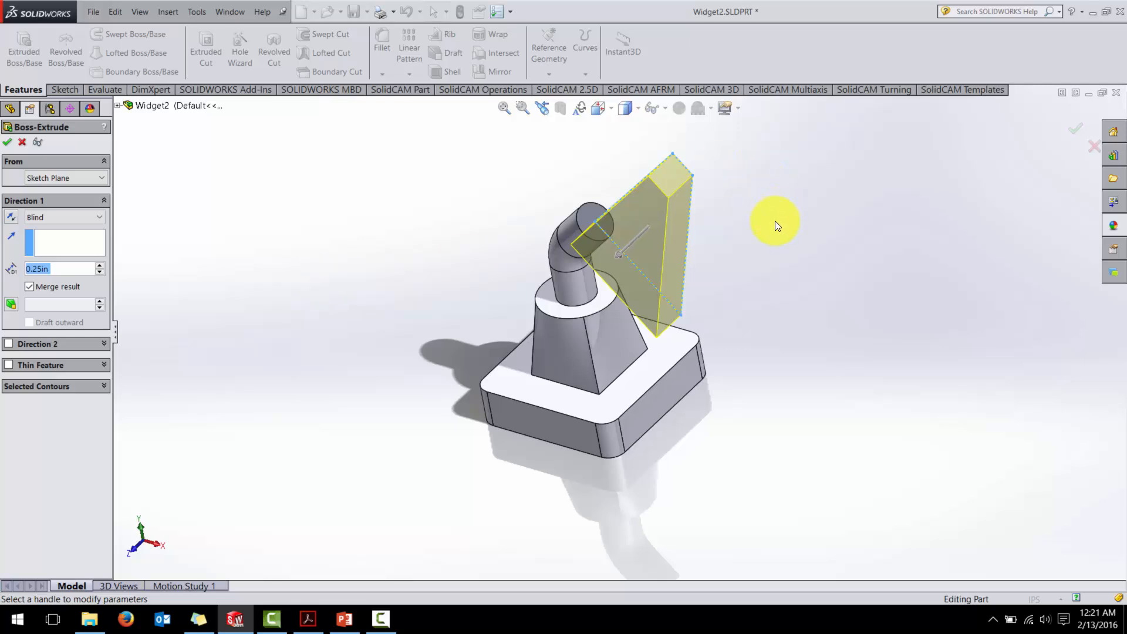
{"action": "middle_click_drag", "start_coordinate": [776, 225], "coordinate": [725, 301]}
{"action": "scroll", "coordinate": [738, 319], "scroll_direction": "down", "scroll_amount": 2}
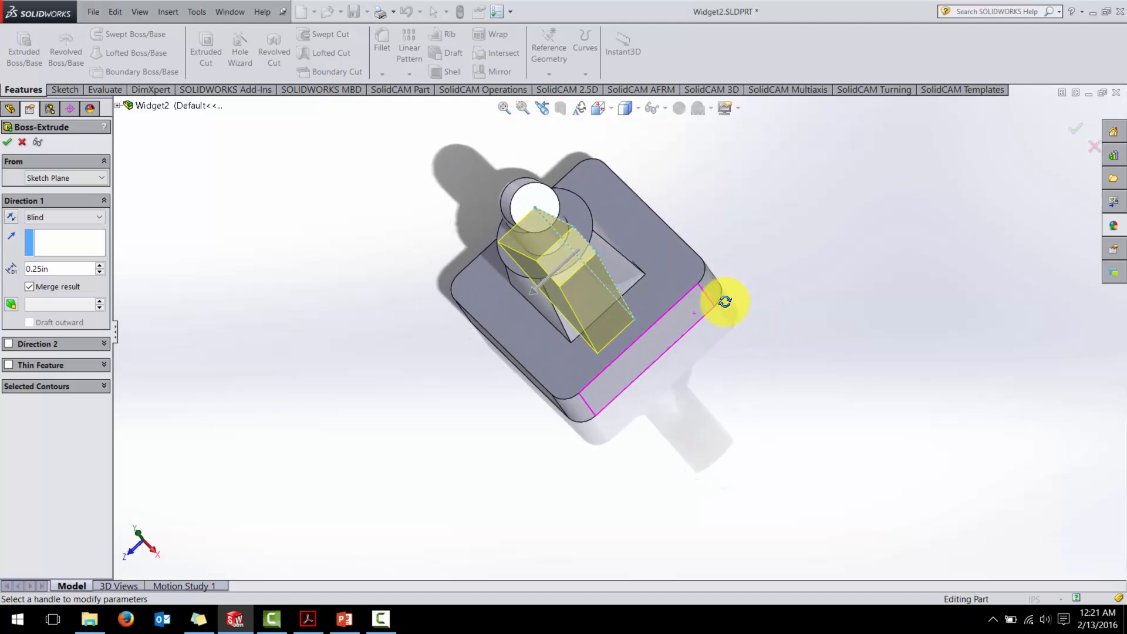
{"action": "left_click", "coordinate": [70, 220]}
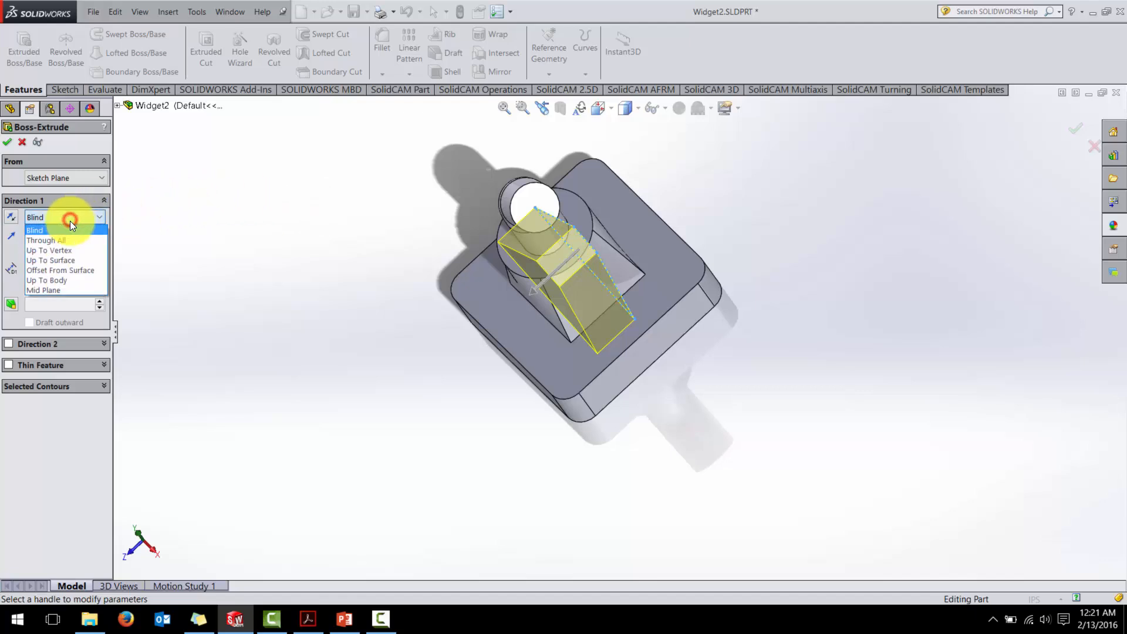
{"action": "left_click", "coordinate": [68, 290]}
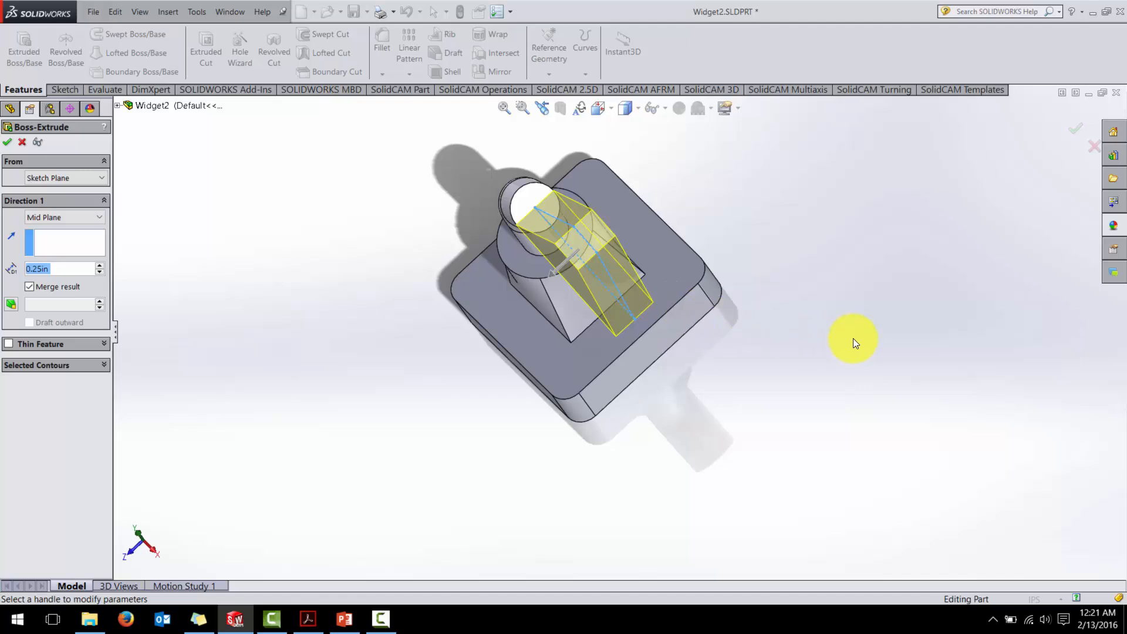
{"action": "middle_click_drag", "start_coordinate": [854, 338], "coordinate": [888, 269]}
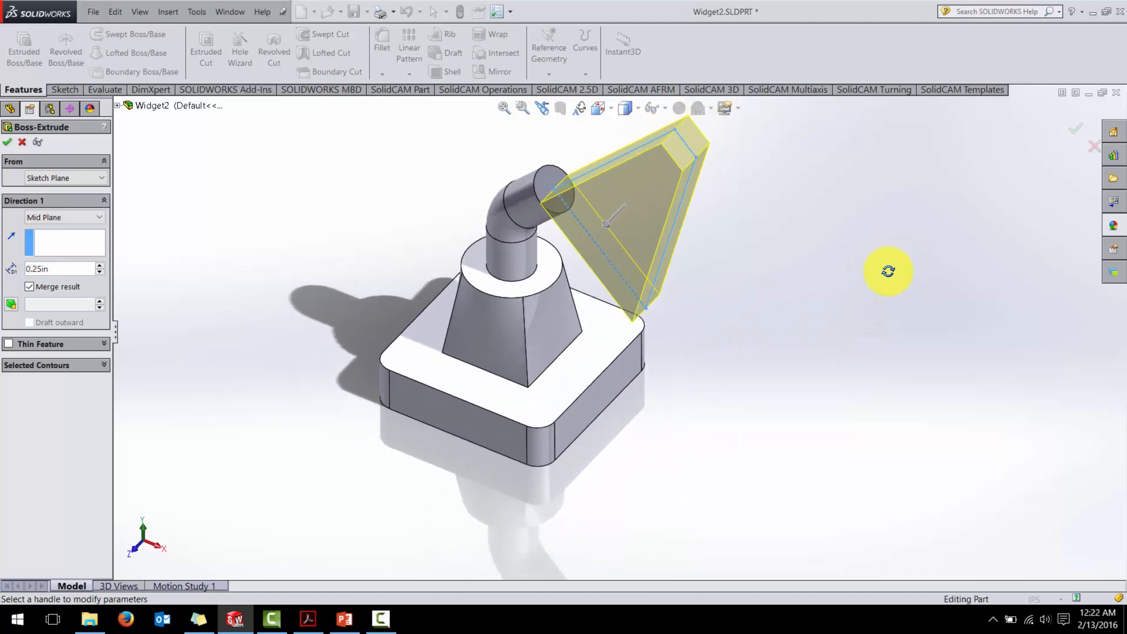
{"action": "left_click", "coordinate": [8, 144]}
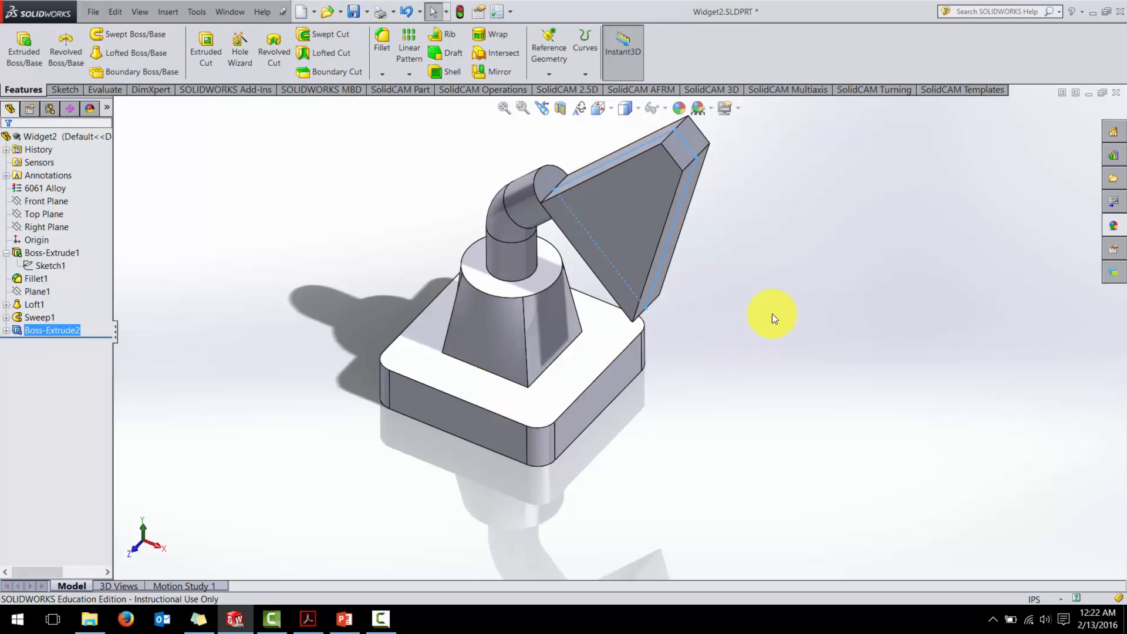
{"action": "middle_click_drag", "start_coordinate": [774, 314], "coordinate": [772, 262]}
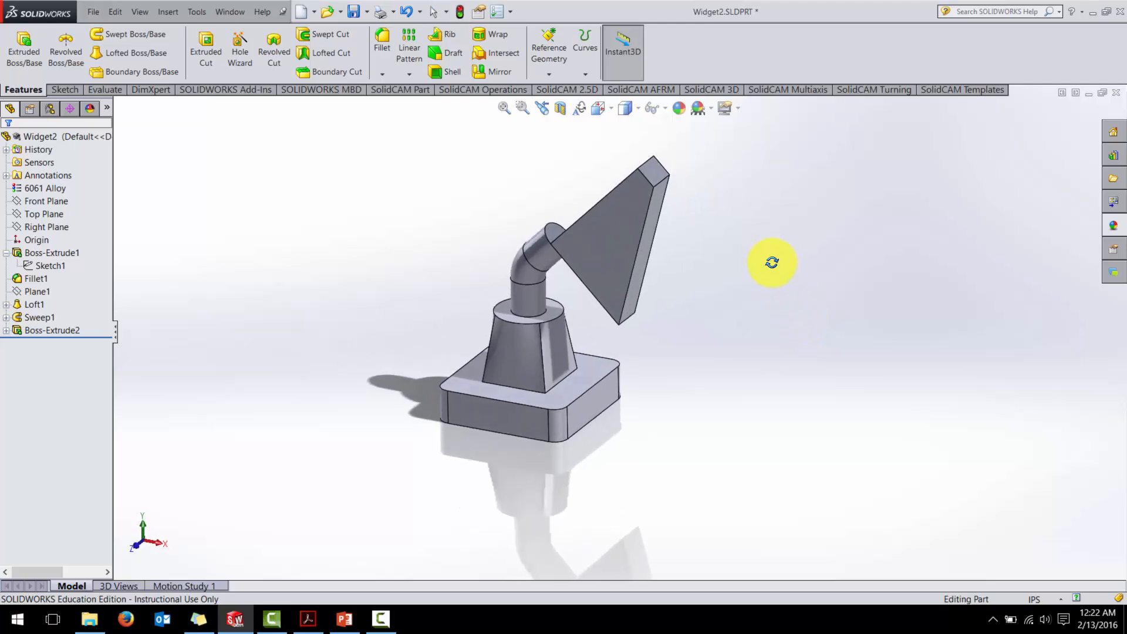
{"action": "left_click", "coordinate": [354, 13]}
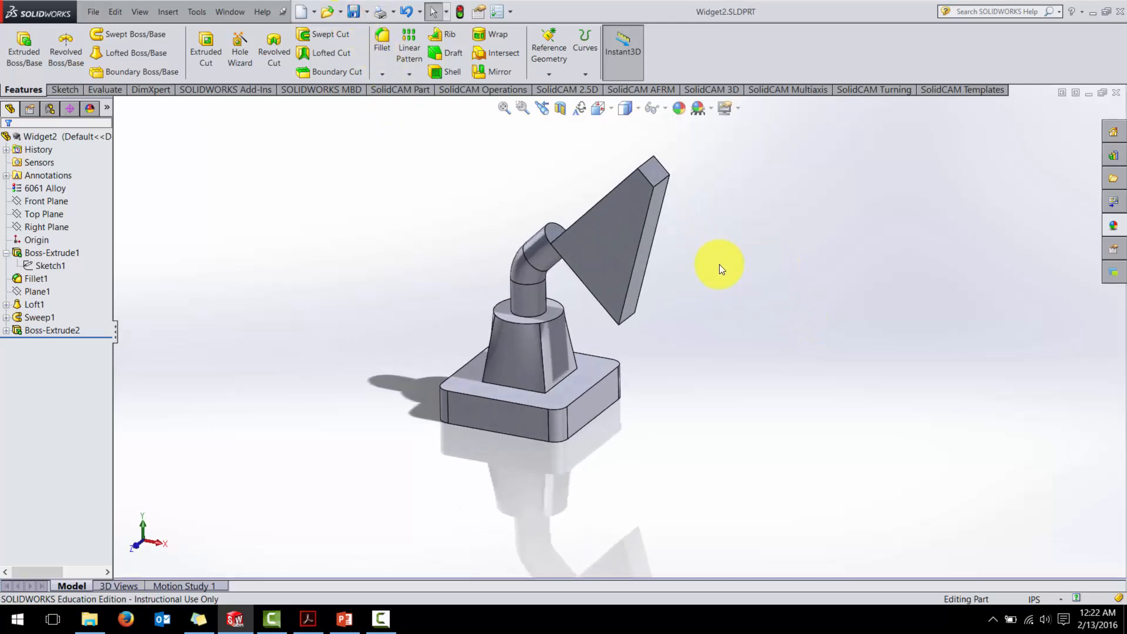
- Mirror the extruded plate about its long narrow side face at the arm's end to form the full symmetric plate
{"action": "middle_click_drag", "start_coordinate": [725, 307], "coordinate": [770, 346]}
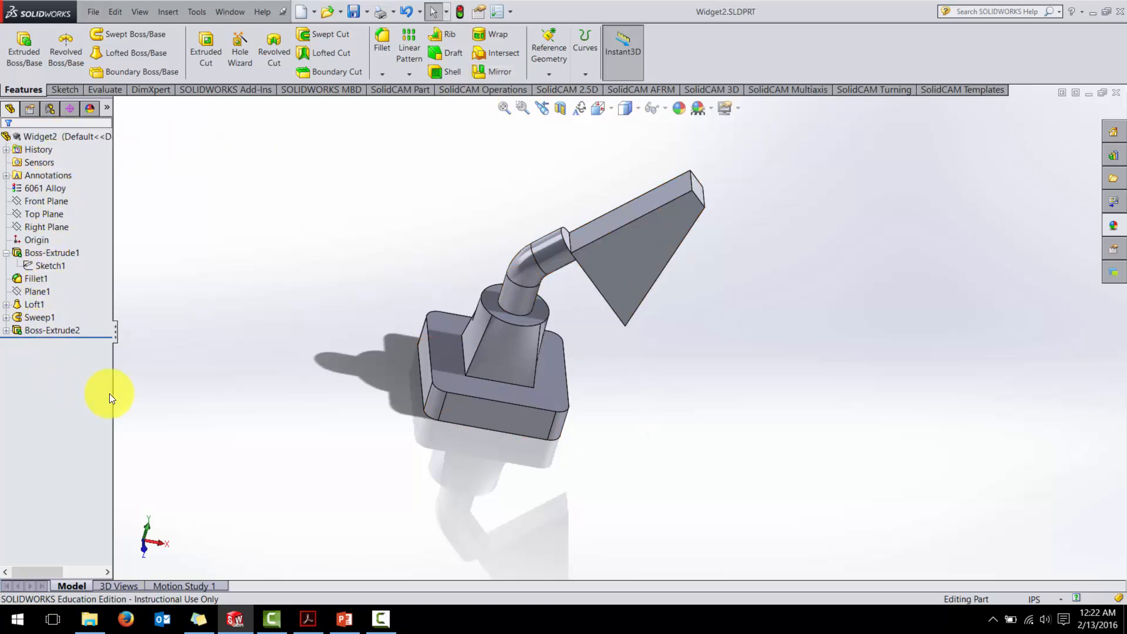
{"action": "left_click", "coordinate": [497, 71]}
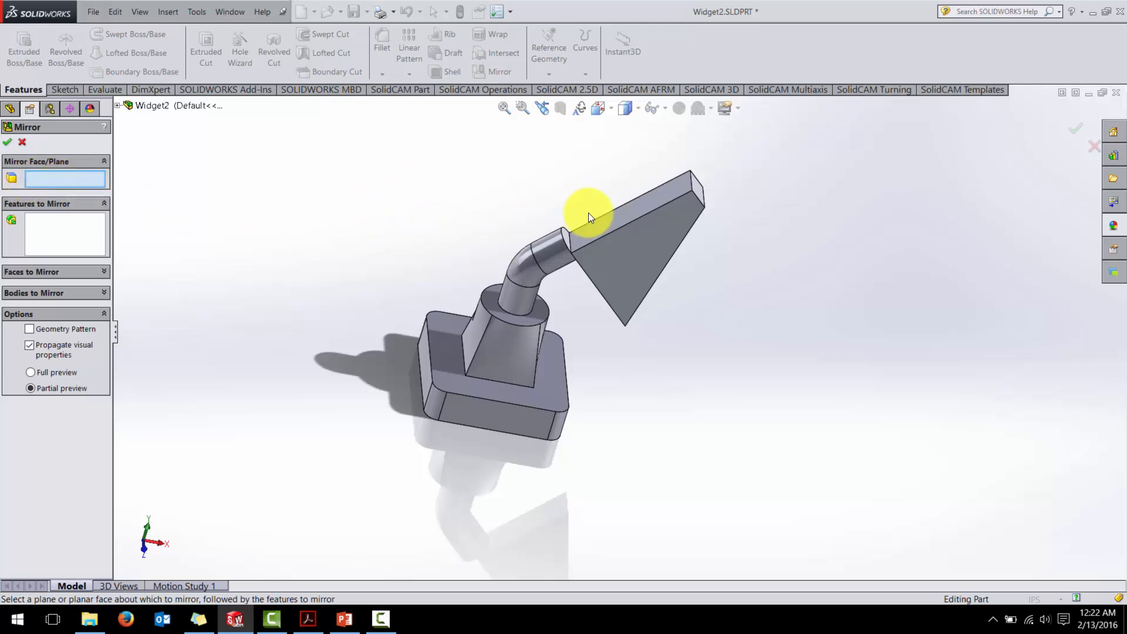
{"action": "left_click", "coordinate": [600, 221]}
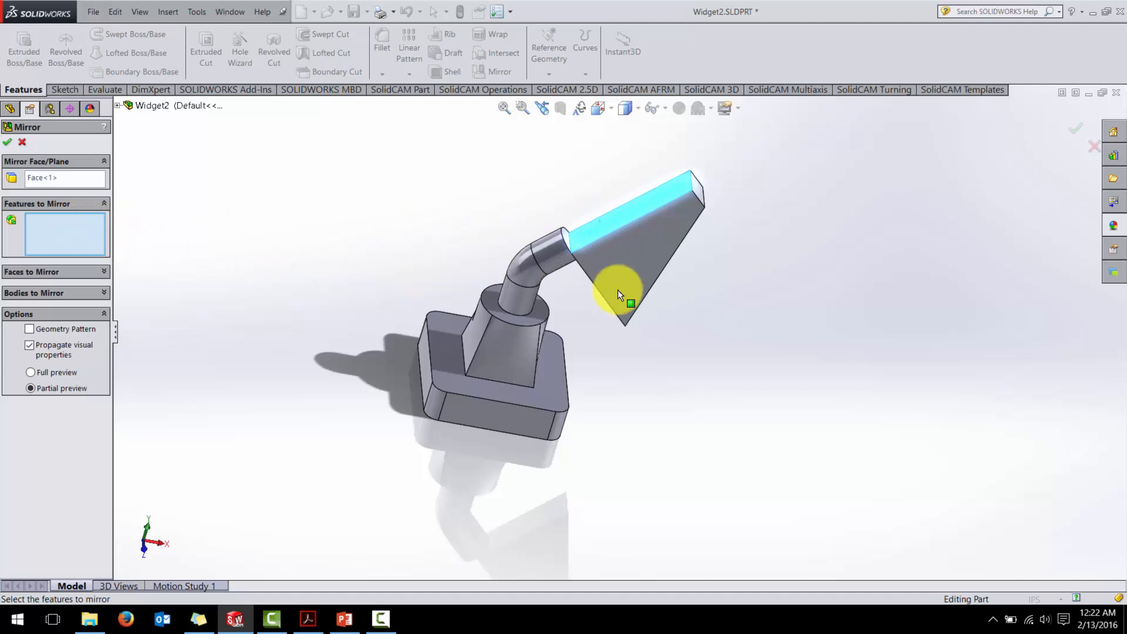
{"action": "left_click", "coordinate": [639, 277]}
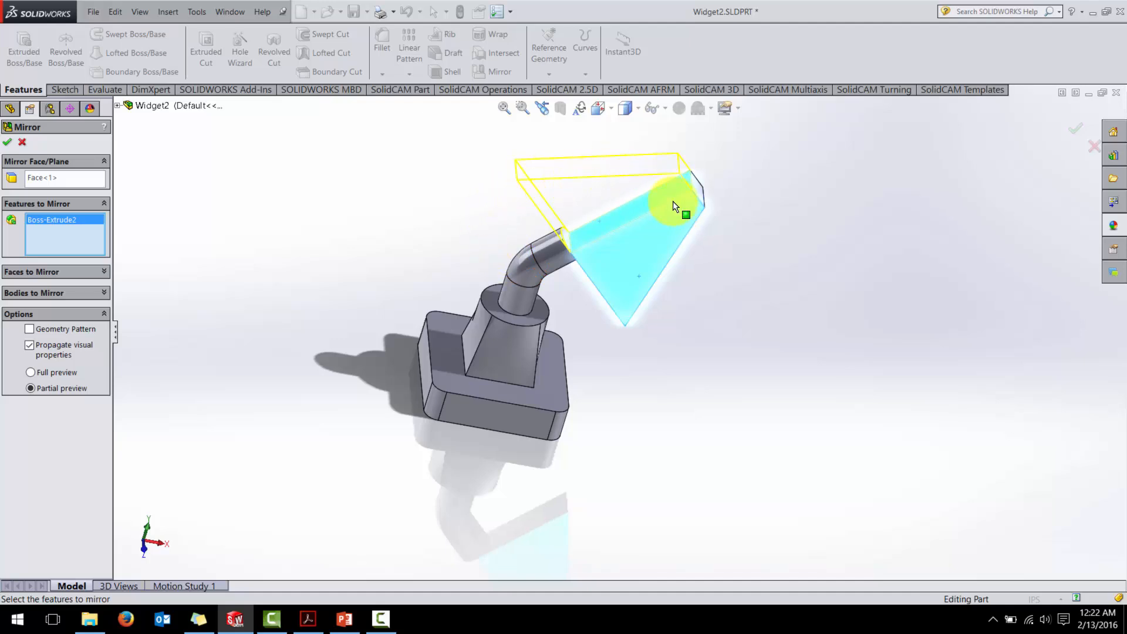
{"action": "left_click", "coordinate": [1079, 130]}
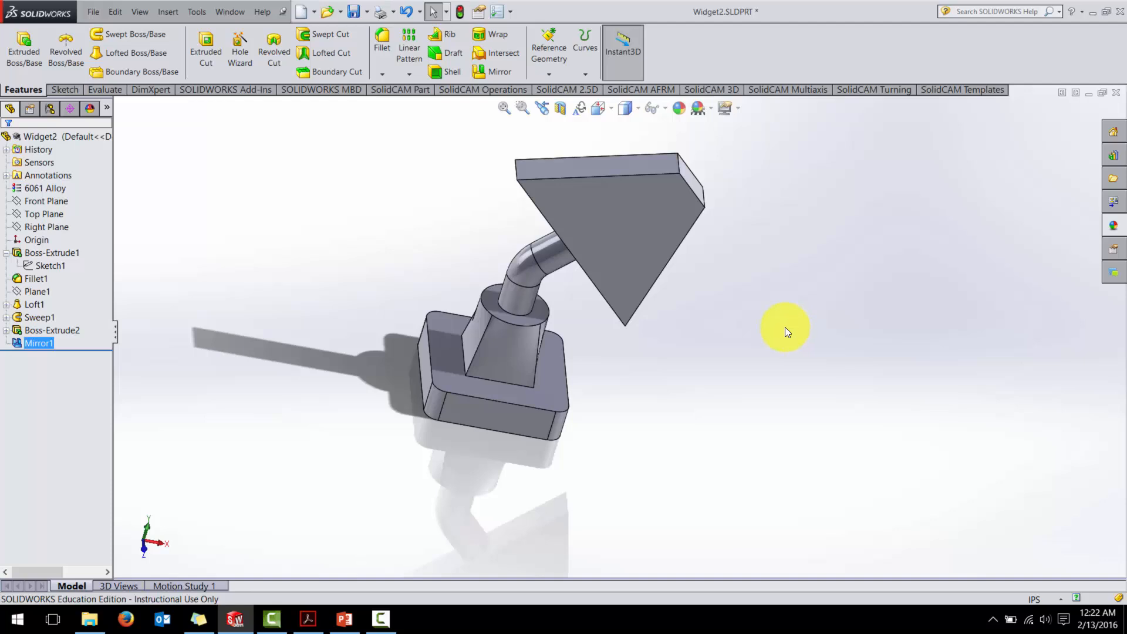
- Fillet the two sharp outer corner edges of the mirrored plate with a 0.1 in radius, and save the part
{"action": "middle_click_drag", "start_coordinate": [784, 326], "coordinate": [733, 277]}
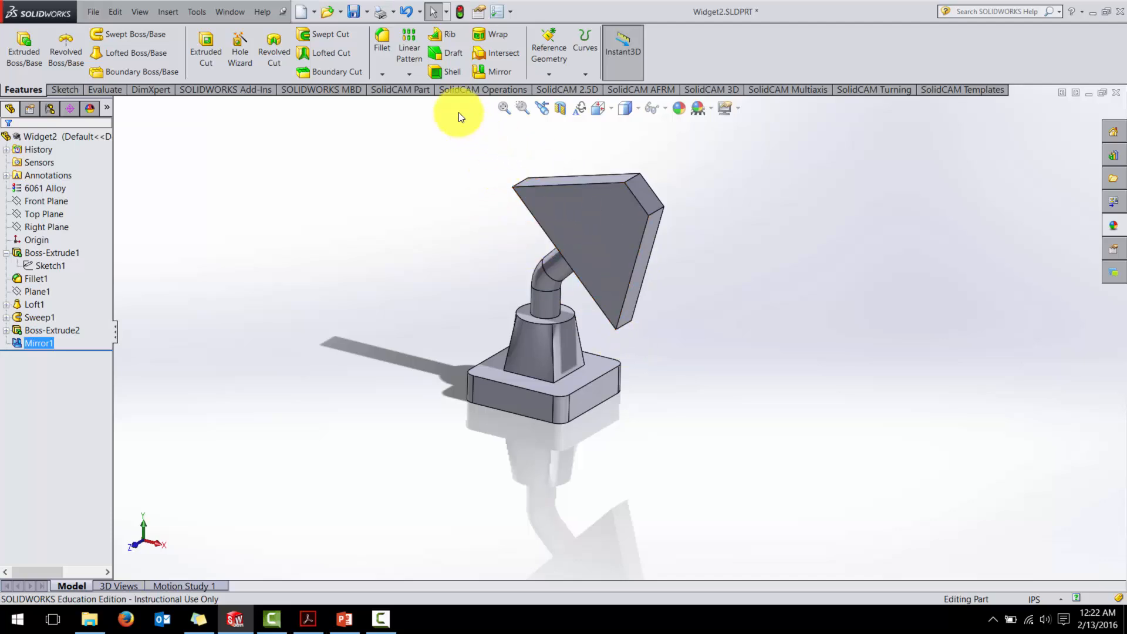
{"action": "left_click", "coordinate": [382, 40]}
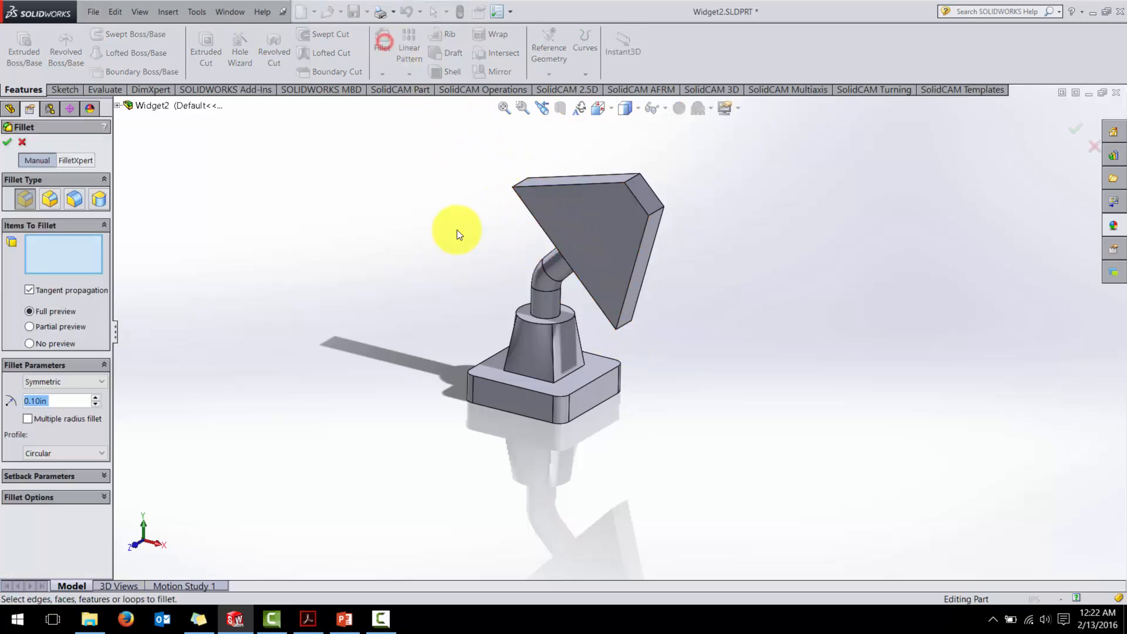
{"action": "left_click", "coordinate": [627, 326]}
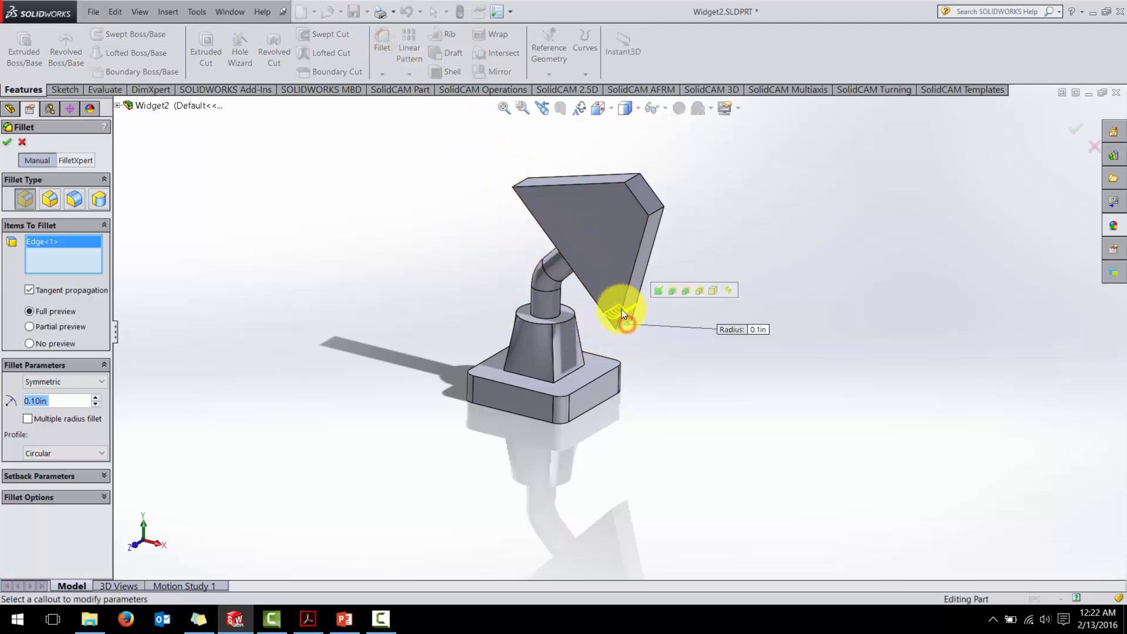
{"action": "left_click", "coordinate": [522, 182]}
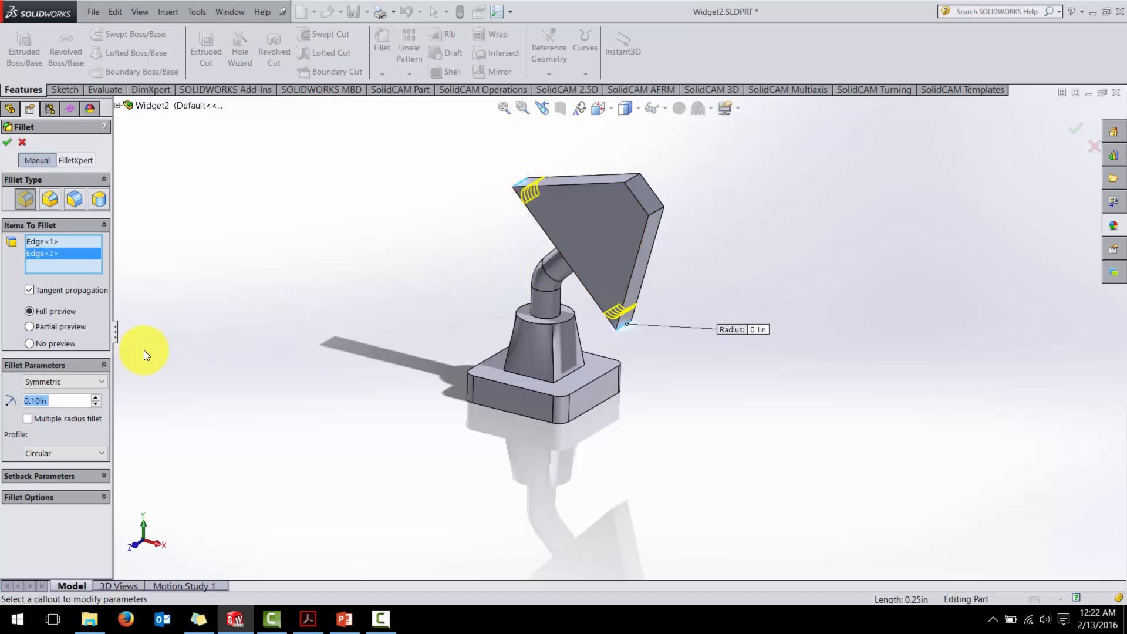
{"action": "left_click", "coordinate": [9, 143]}
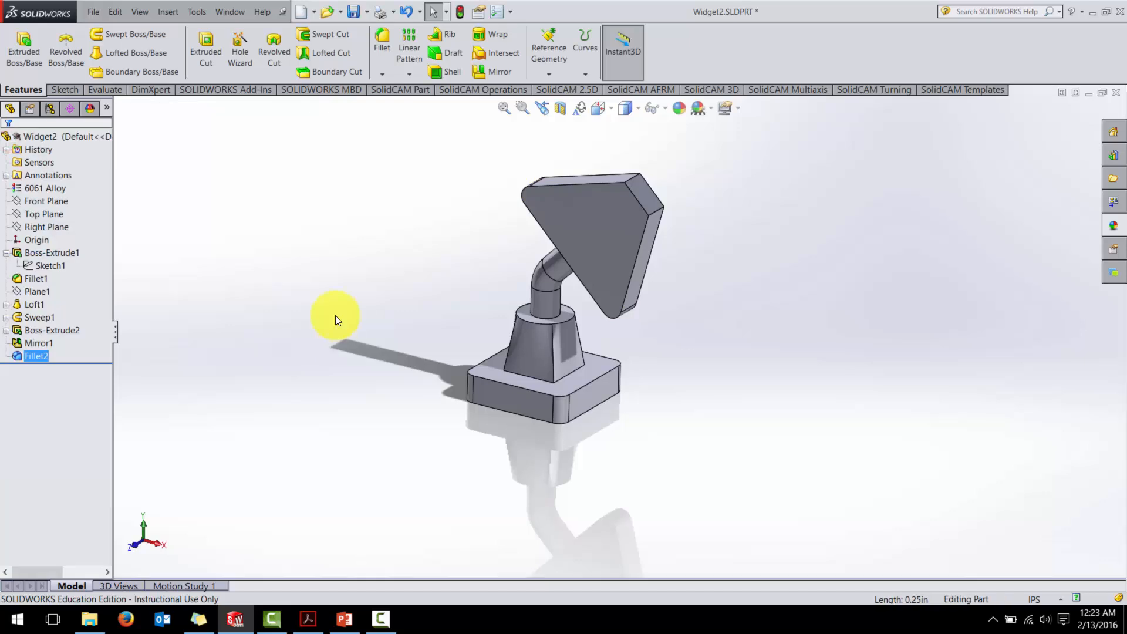
{"action": "left_click", "coordinate": [354, 13]}
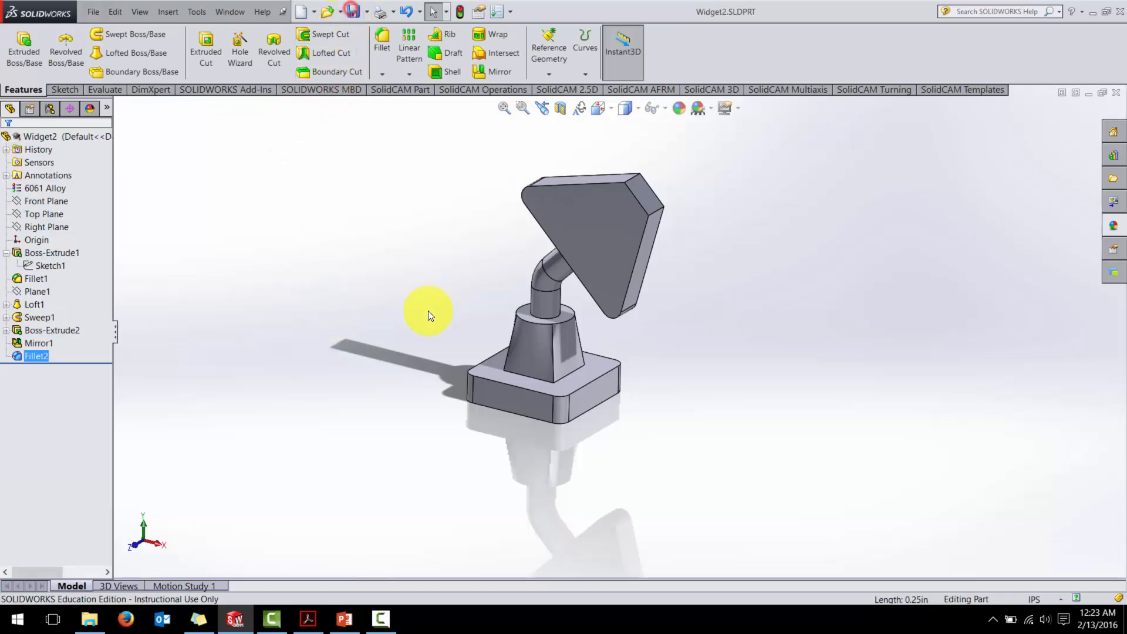